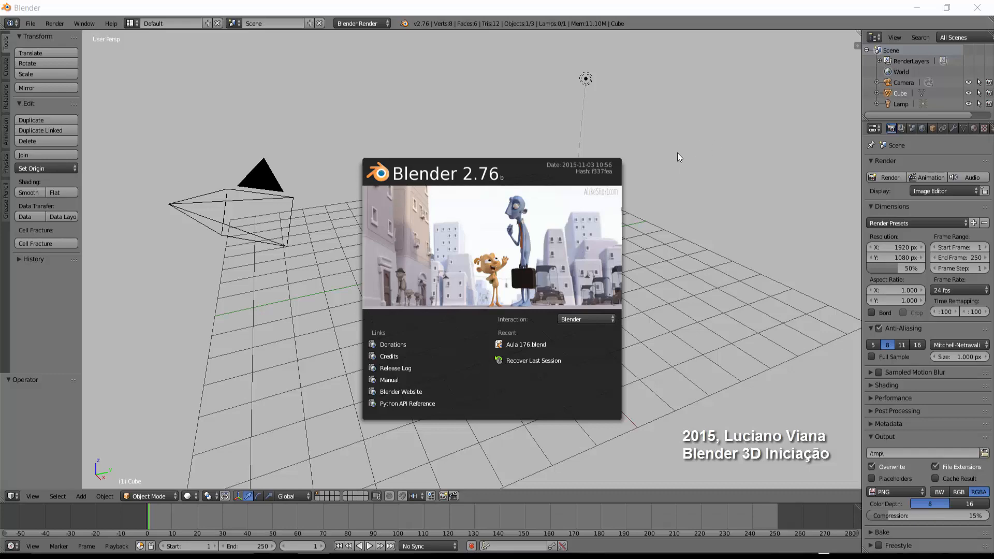
Close the splash screen and flatten the default cube by scaling it along Z to about 0.11.
click(677, 153)
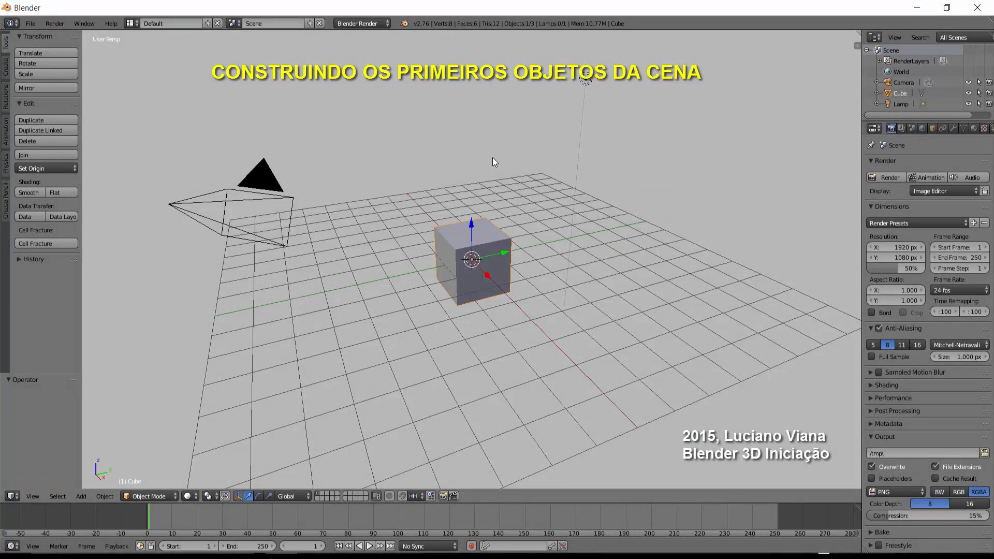
key(s)
key(z)
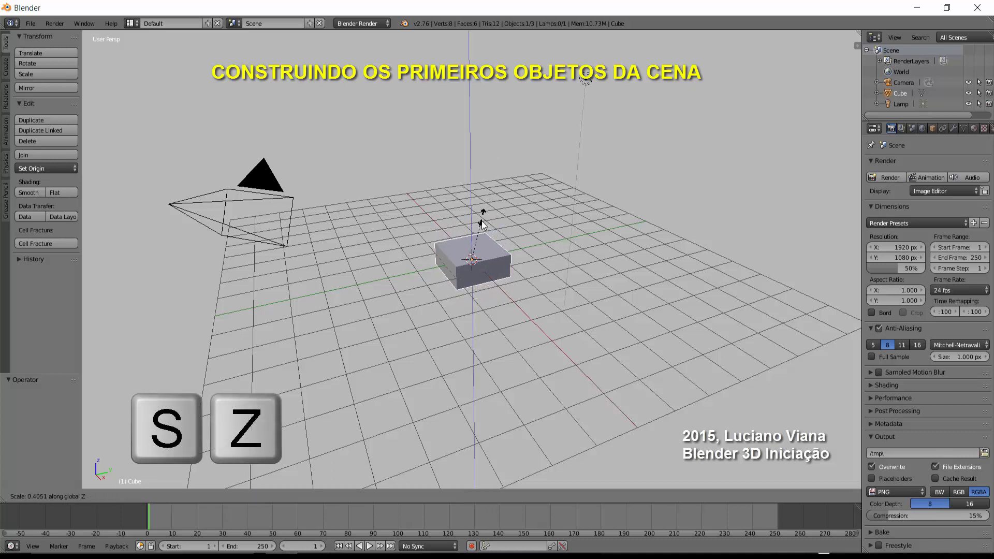
click(474, 253)
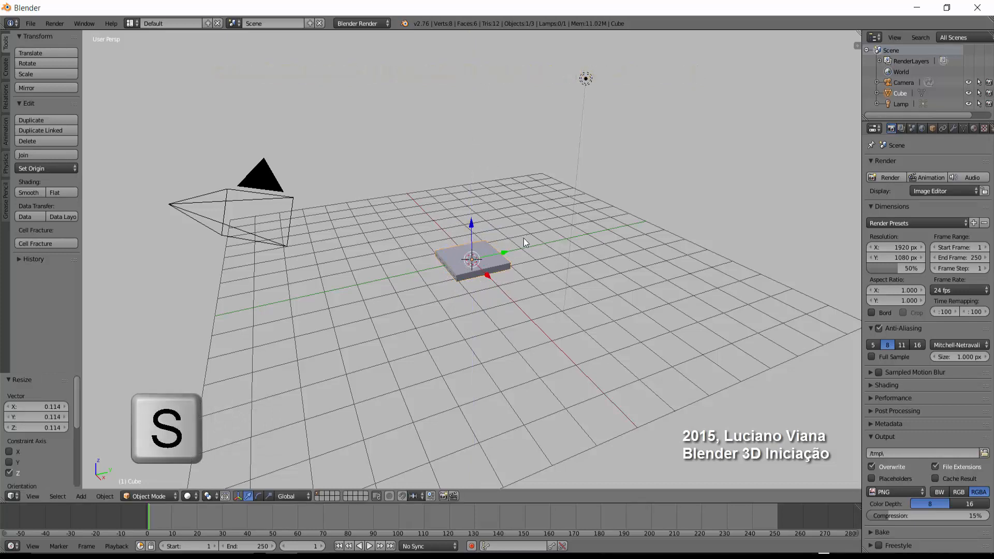
Scale the flattened cube uniformly by about 1.54 and raise it about 4.23 units along Z.
key(s)
click(554, 235)
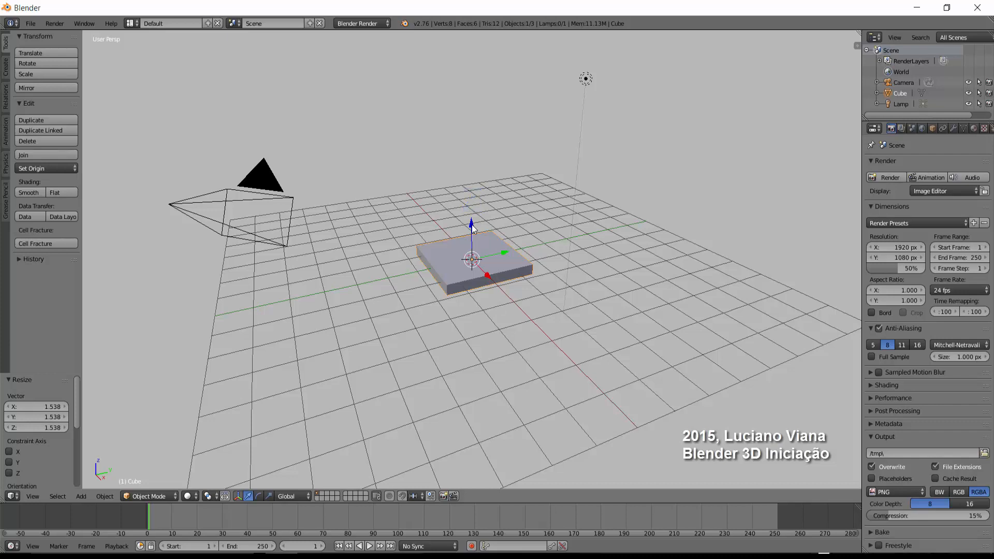
drag(470, 218, 470, 96)
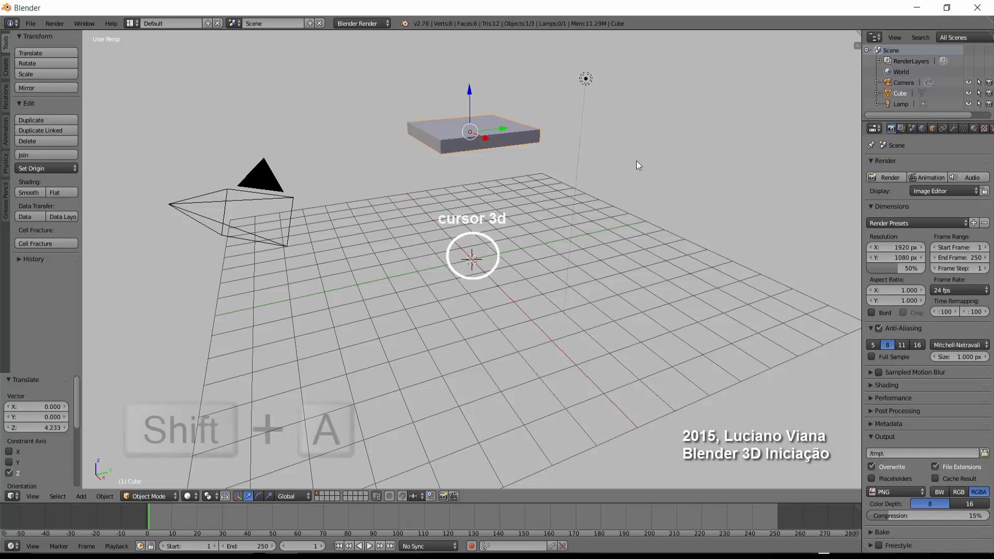
Add a mesh plane at the 3D cursor and scale it up by about 6.77.
key(shift+a)
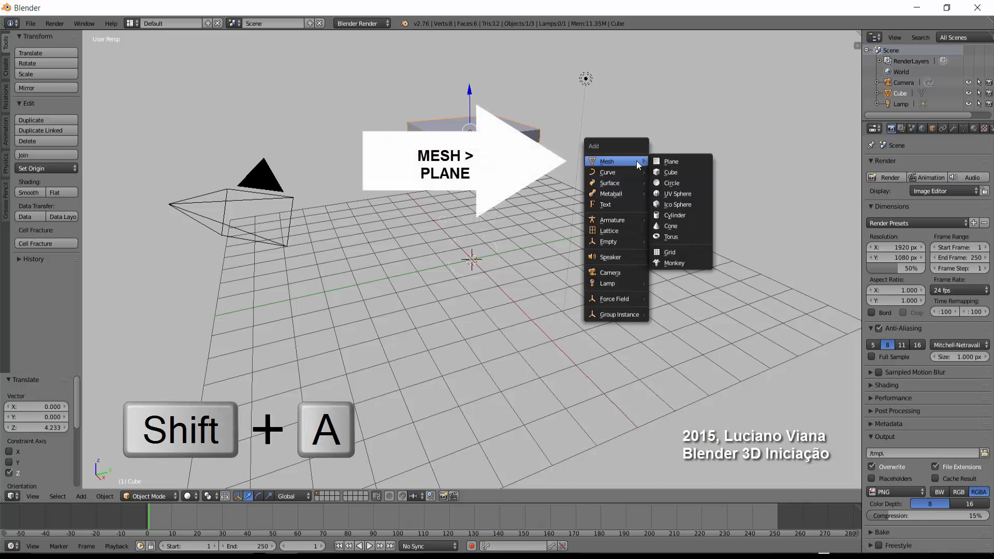
click(669, 162)
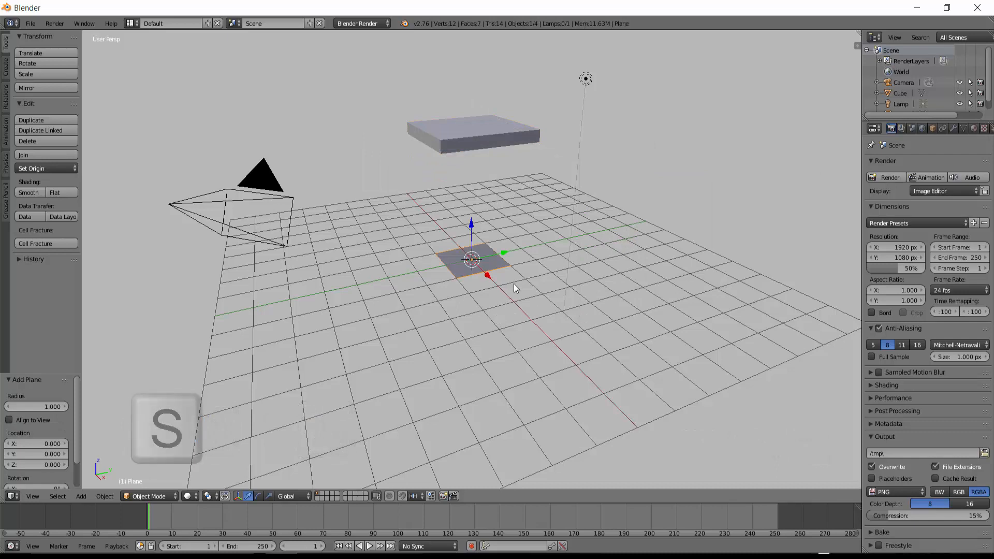
key(s)
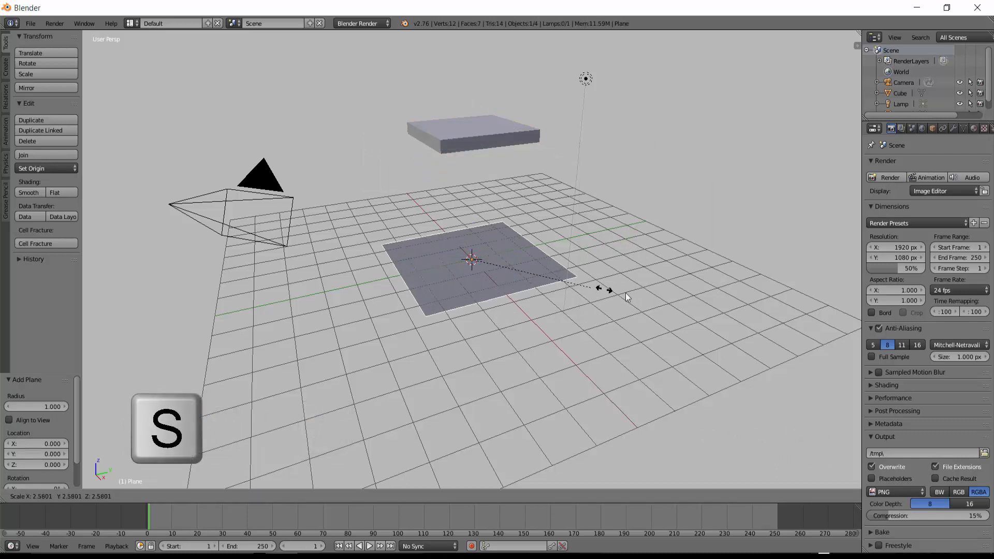
click(793, 310)
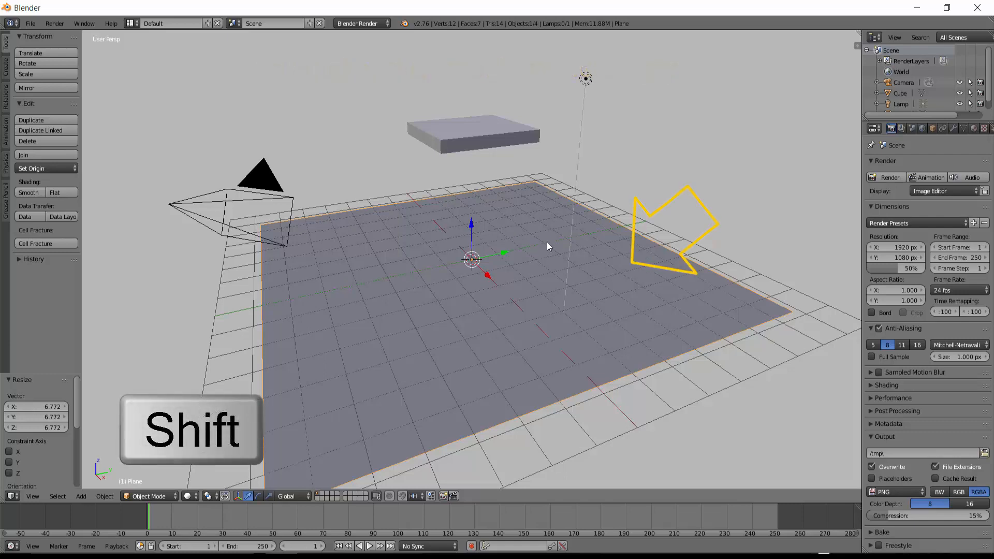
Select the slab together with the plane and add both as active rigid bodies.
shift+right_click(488, 140)
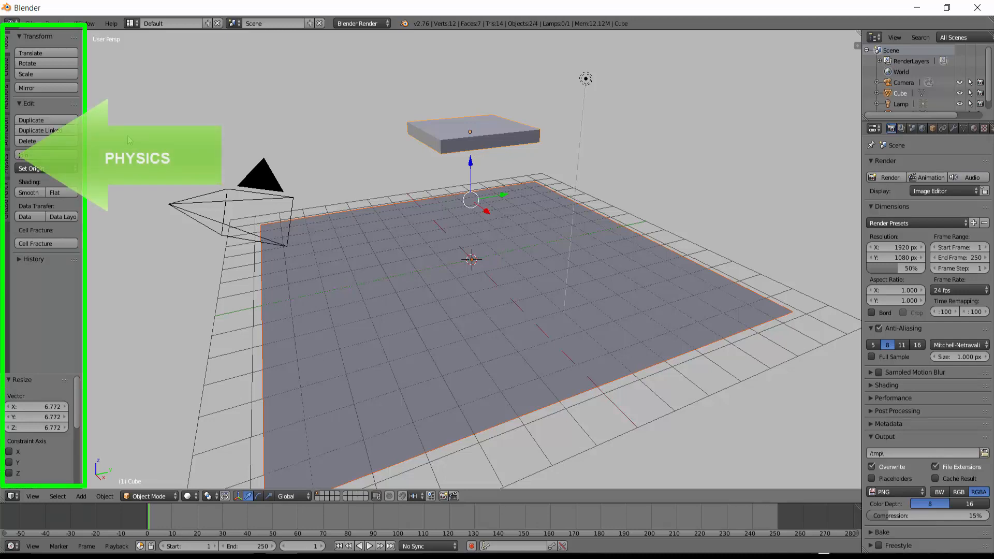
click(7, 165)
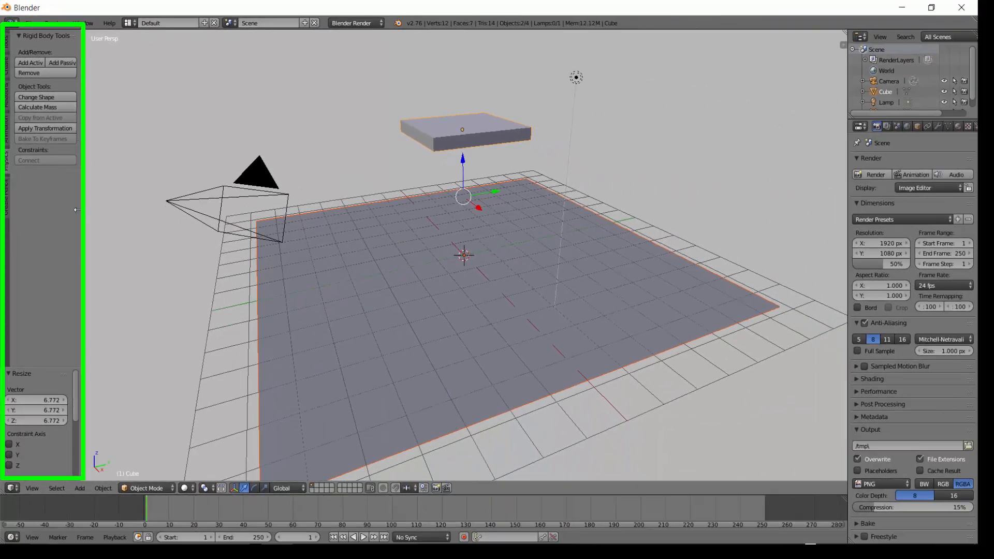
drag(82, 193, 102, 193)
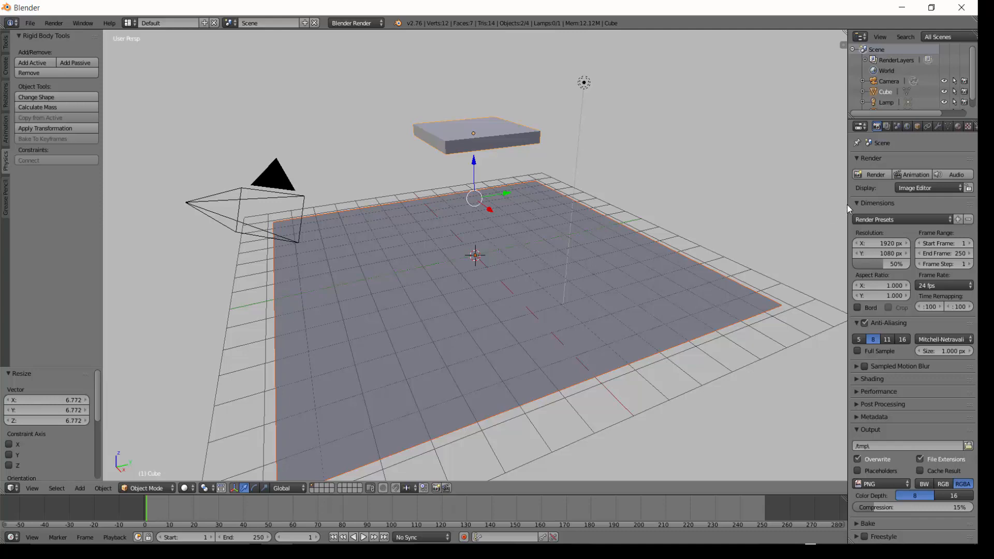
drag(848, 204, 765, 201)
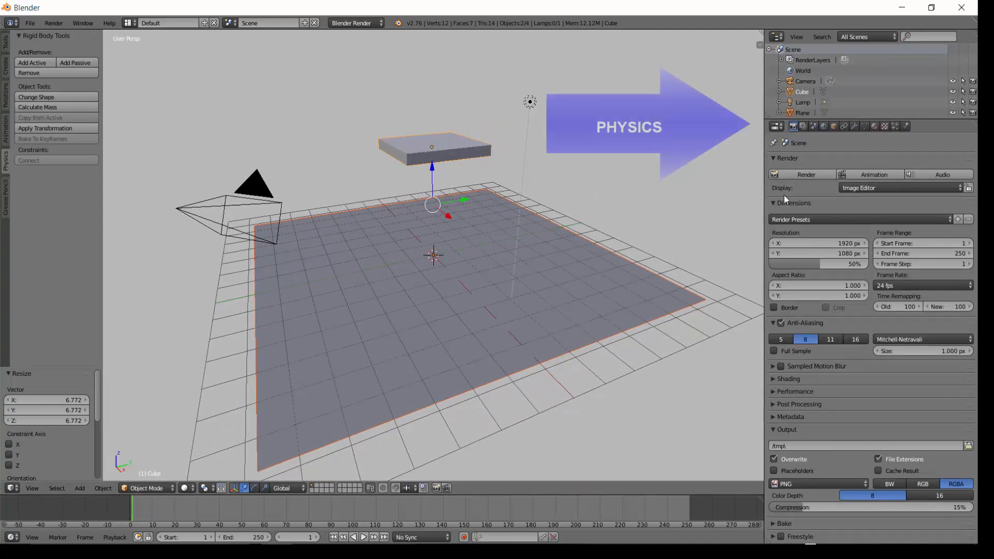
click(905, 125)
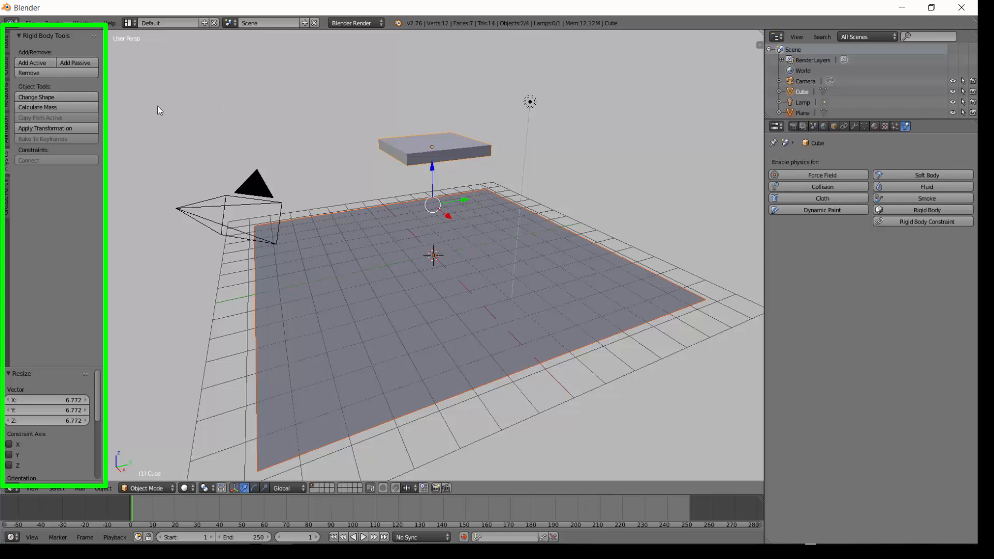
click(37, 64)
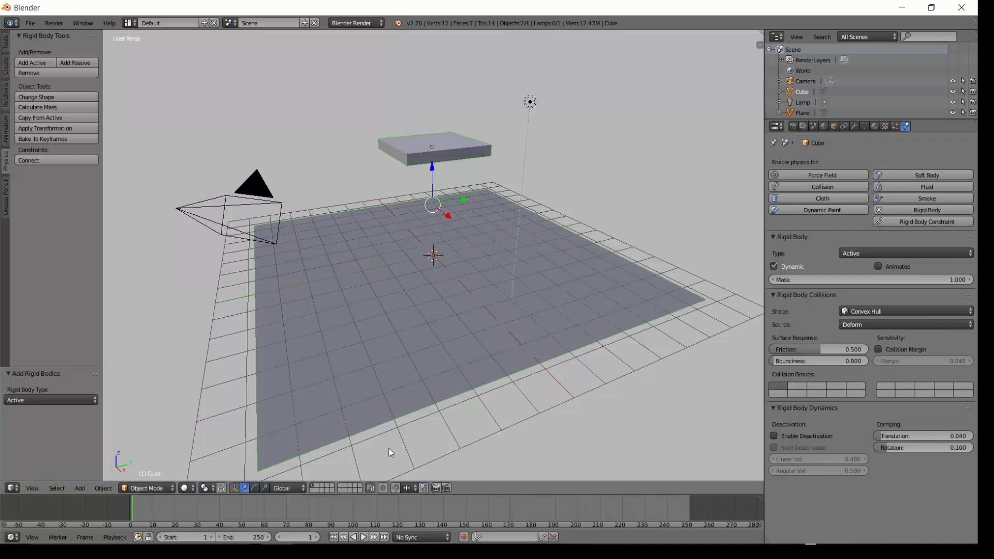
Play the rigid body simulation and rewind to the first frame.
key(alt+a)
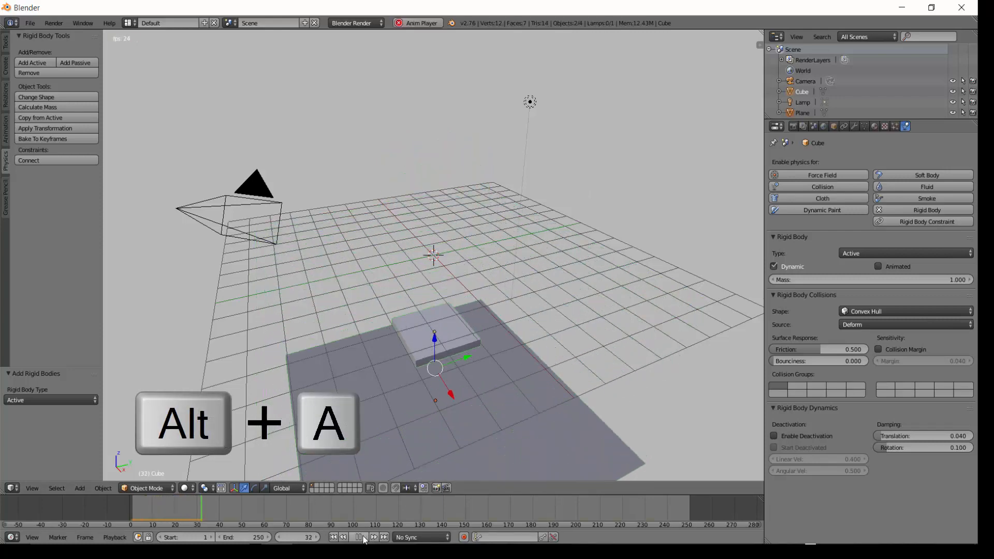
click(363, 538)
mouse_move(491, 257)
middle_down()
mouse_move(486, 298)
mouse_move(487, 243)
middle_up()
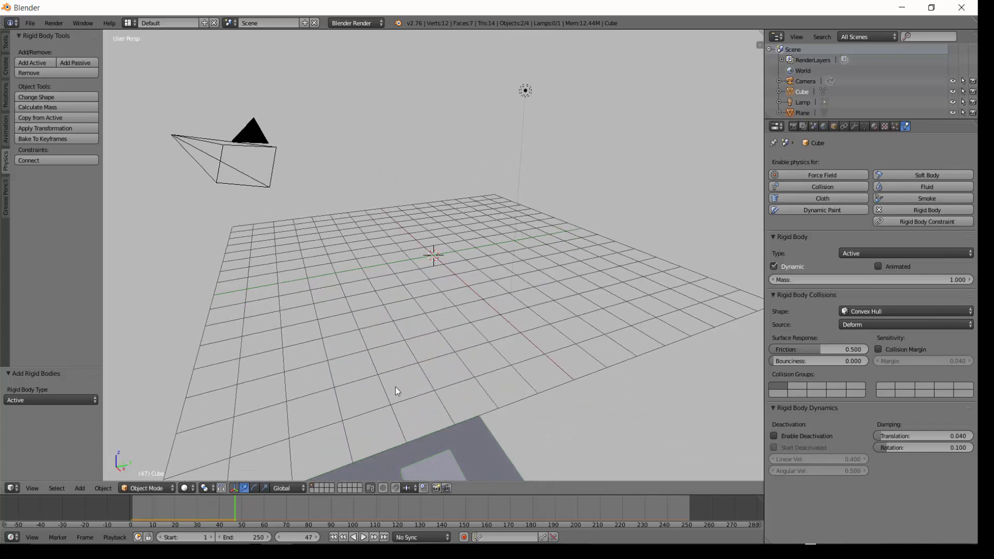
click(333, 537)
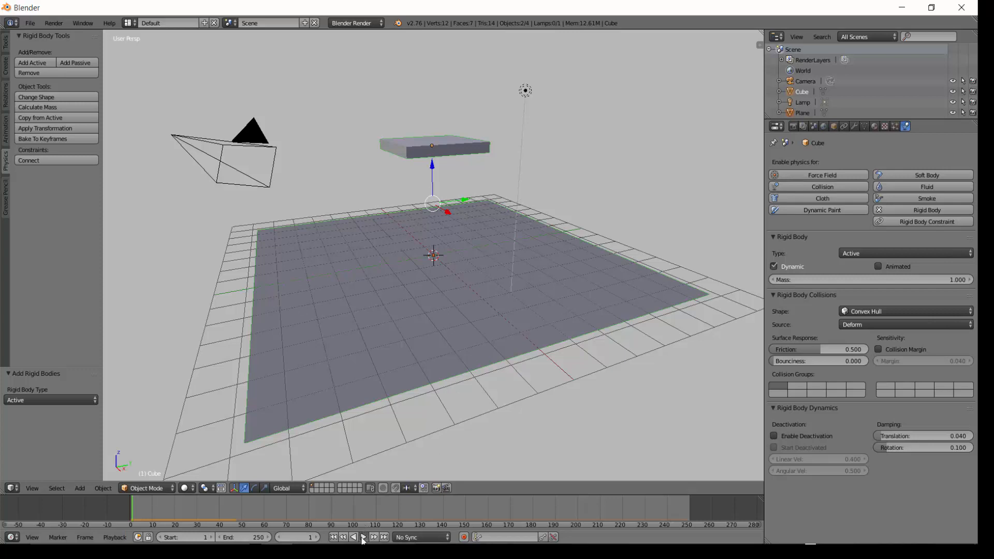
click(364, 537)
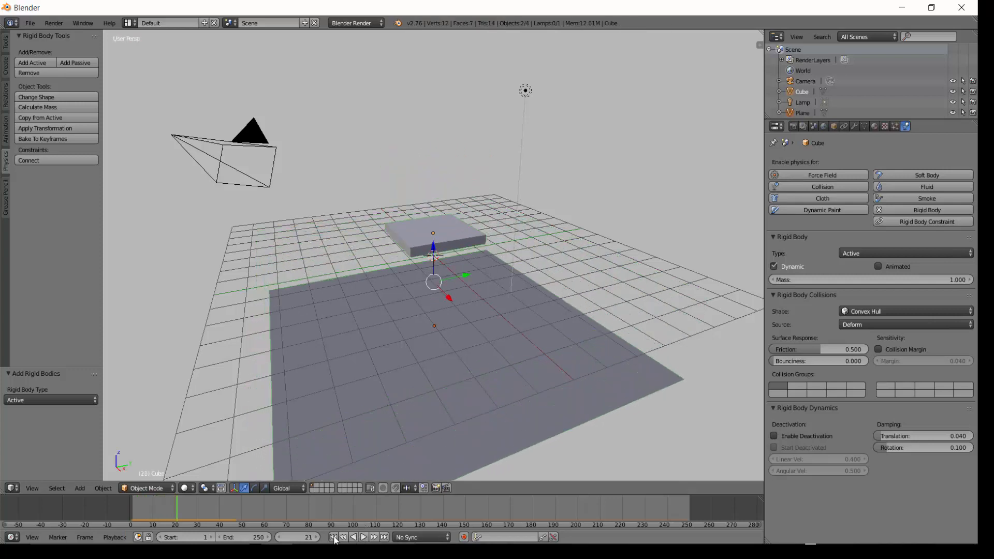
click(333, 537)
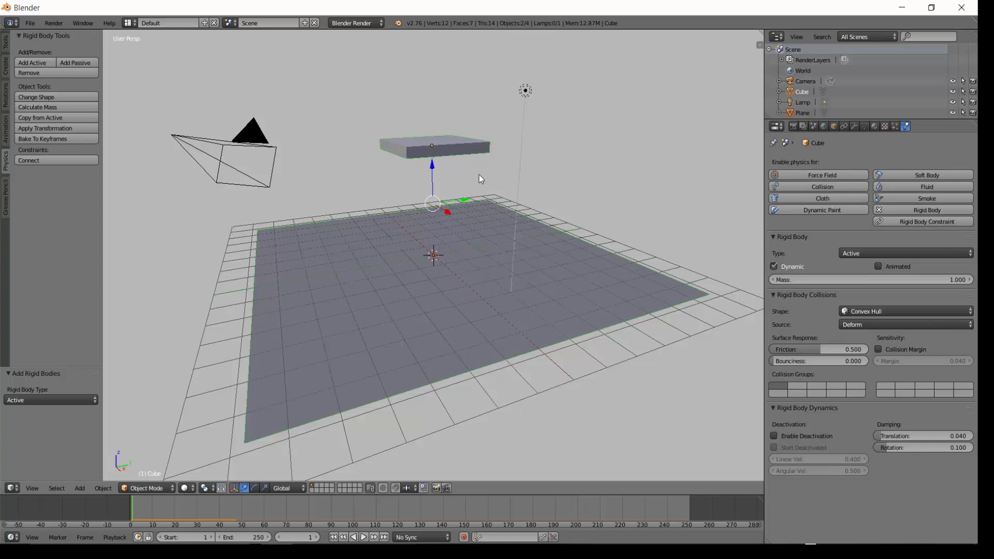
Select the slab, then the plane as active, and connect them with a Generic Spring rigid body constraint.
right_click(463, 146)
shift+right_click(486, 249)
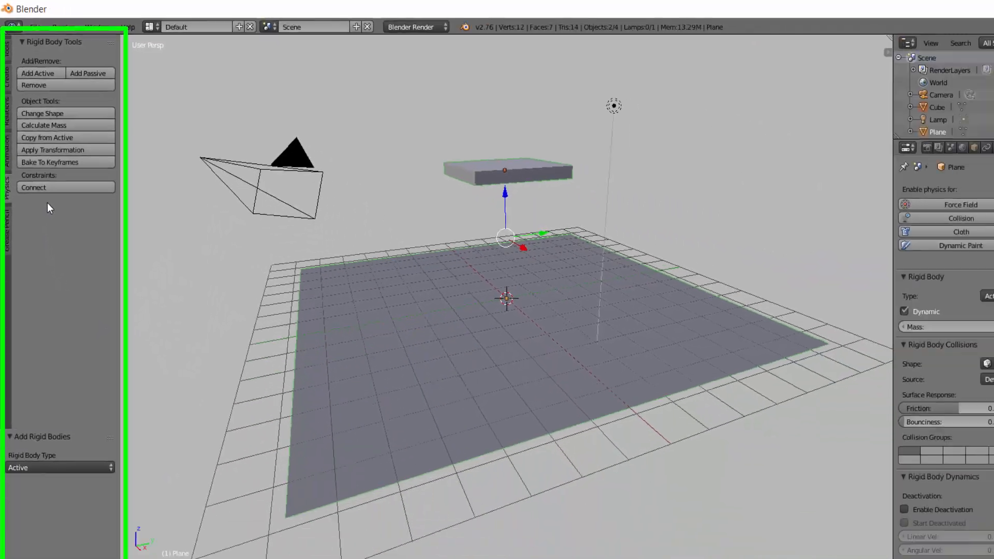
click(57, 188)
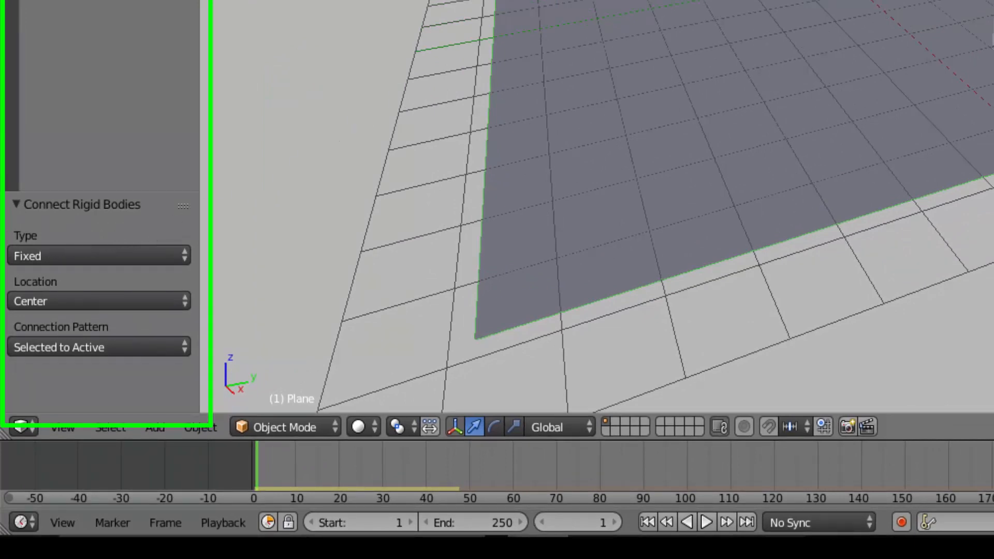
click(174, 256)
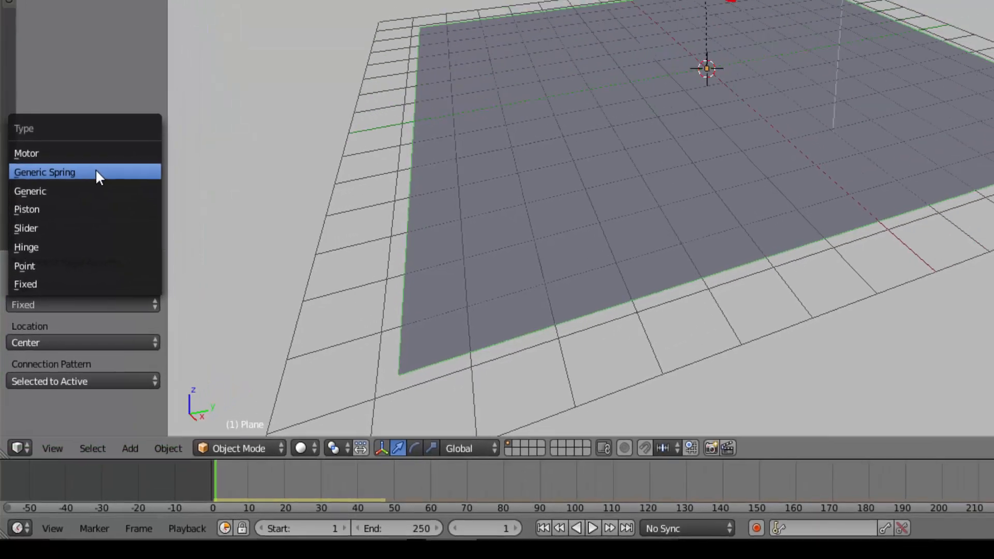
click(114, 99)
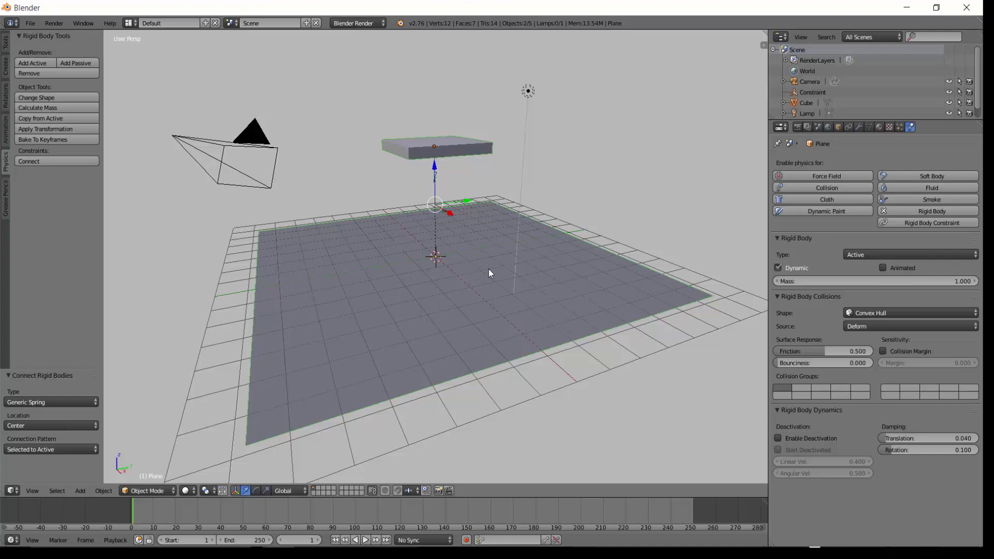
Examine the new constraint between the slab and the plane up close.
scroll(488, 270, up, 5)
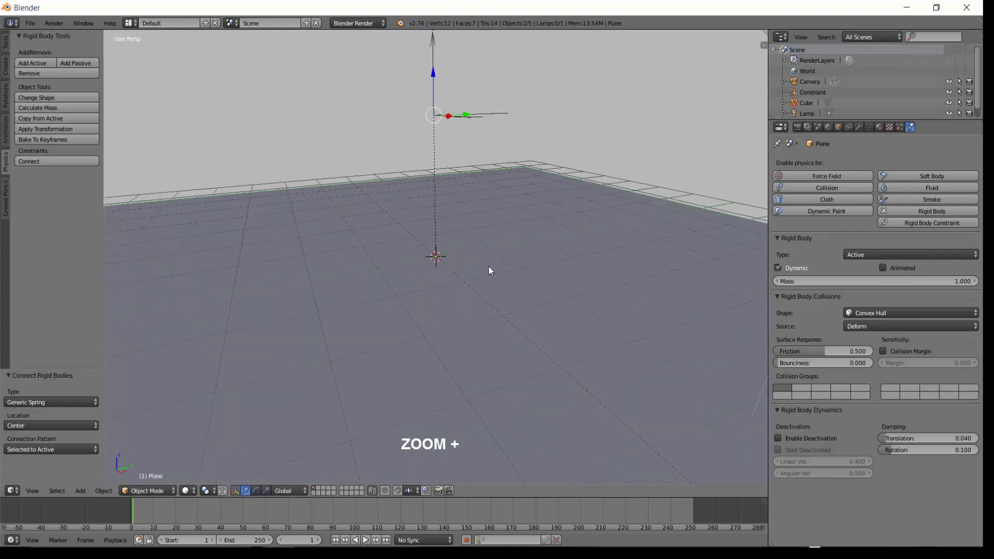
middle_drag(531, 120, 530, 128)
scroll(439, 133, up, 1)
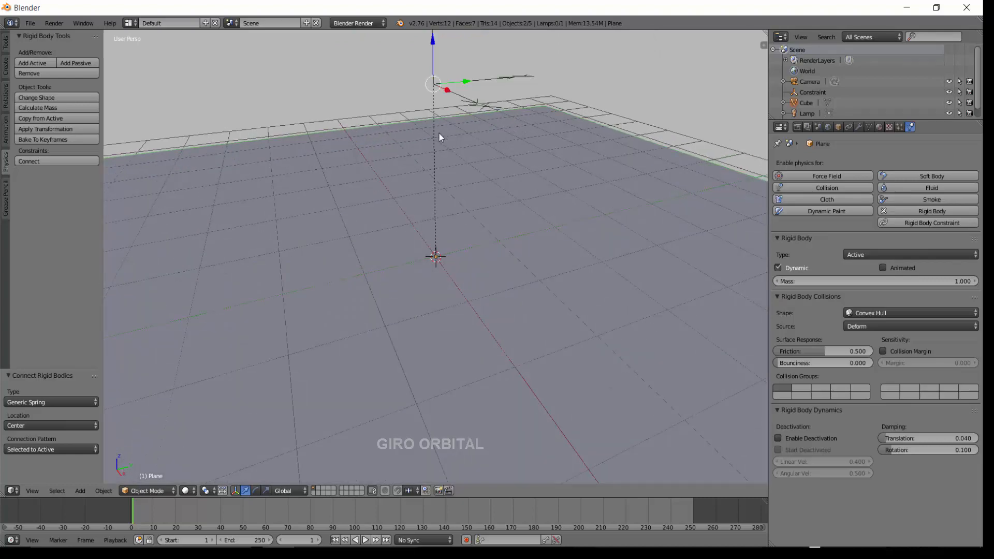
mouse_move(527, 91)
middle_down()
mouse_move(526, 117)
mouse_move(542, 100)
middle_up()
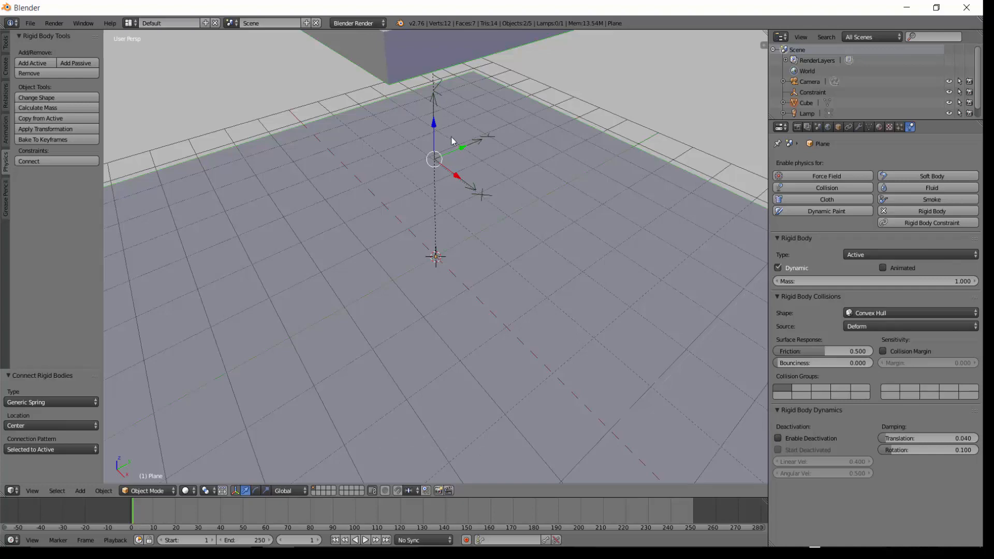
scroll(443, 128, down, 3)
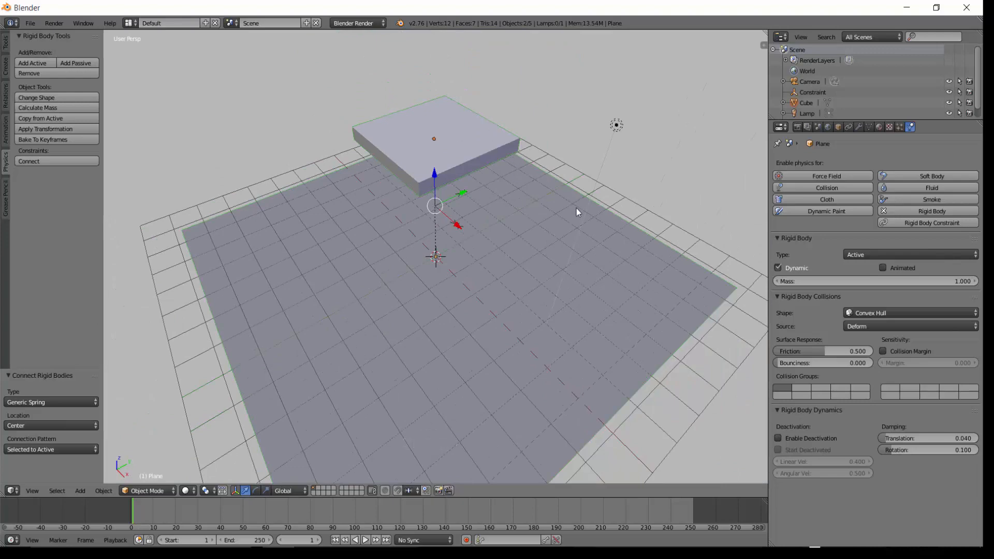
middle_drag(572, 205, 561, 171)
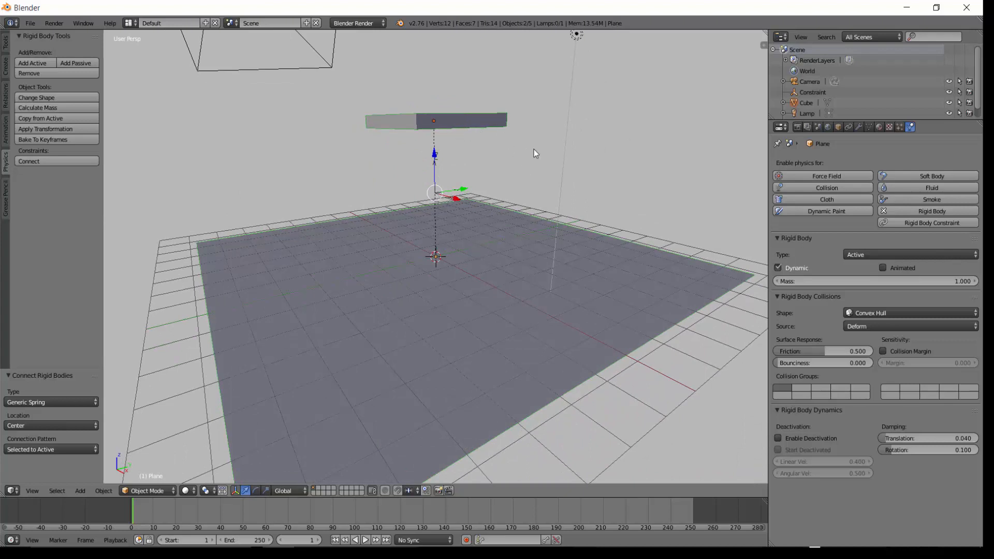
scroll(548, 144, down, 1)
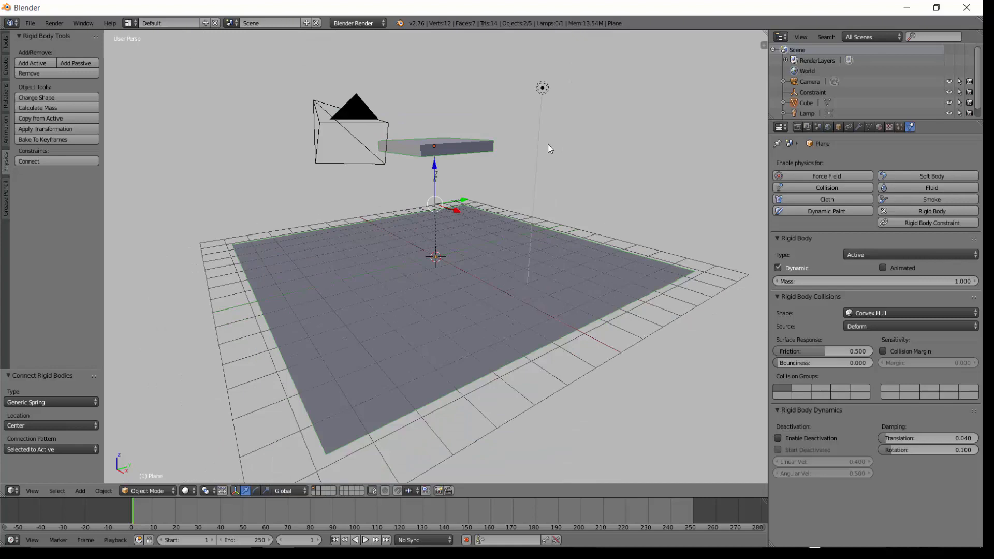
Check the rigid body settings of the slab and of the plane by selecting each.
right_click(456, 147)
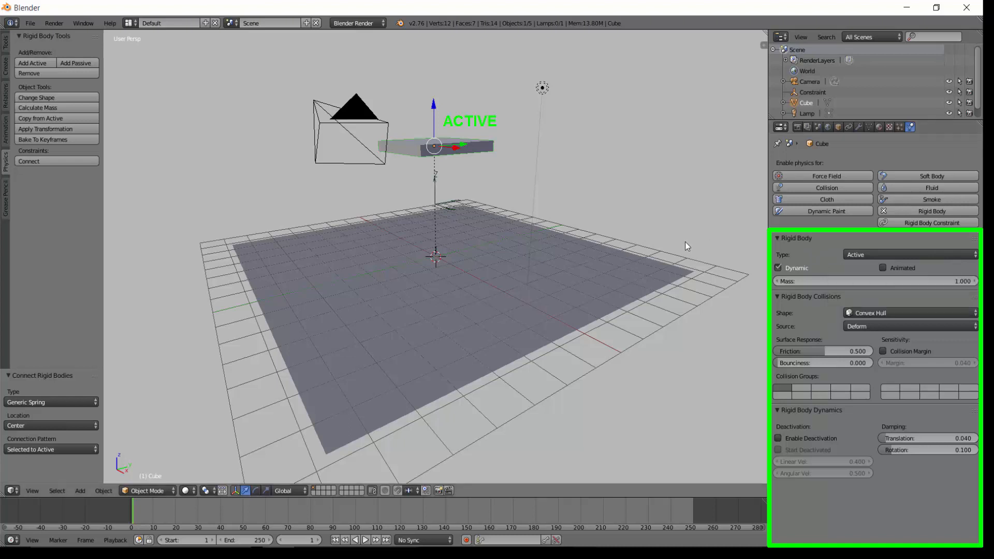
right_click(529, 264)
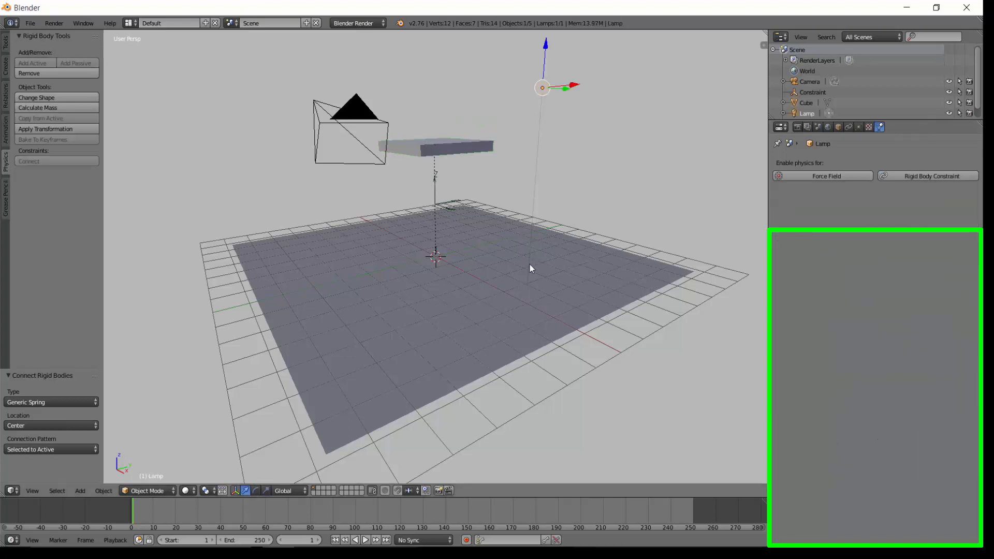
right_click(529, 282)
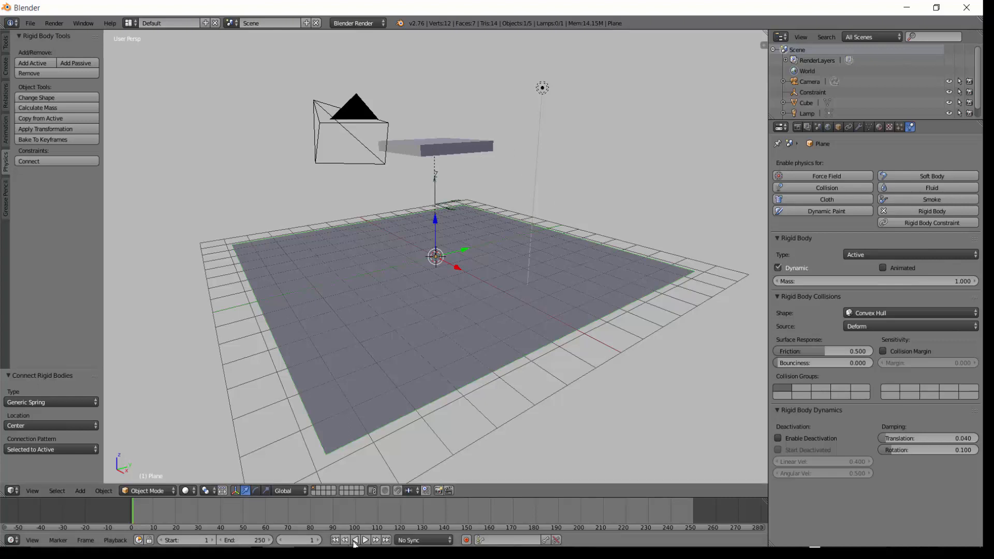
Play the simulation again, stop it, and return to the first frame.
key(alt+a)
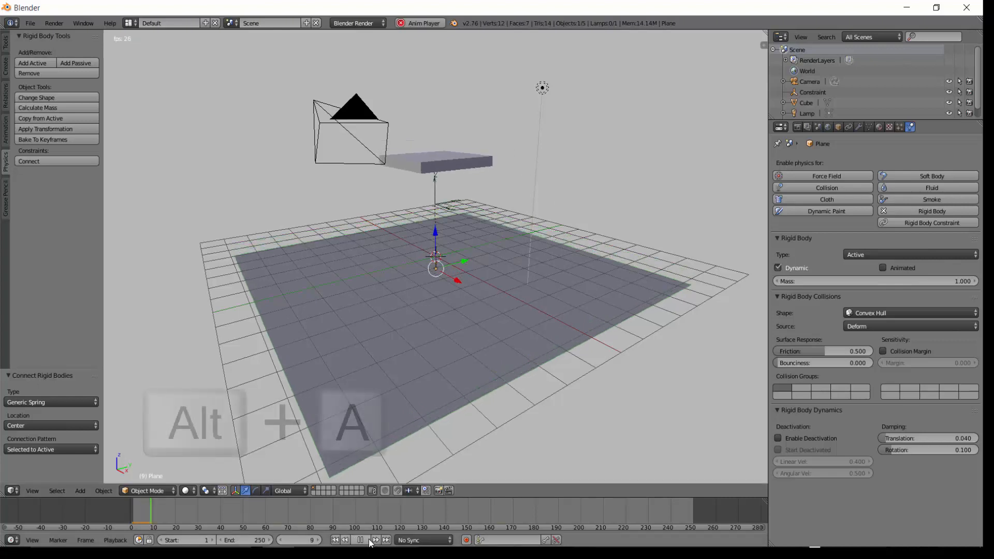
key(alt+a)
click(336, 541)
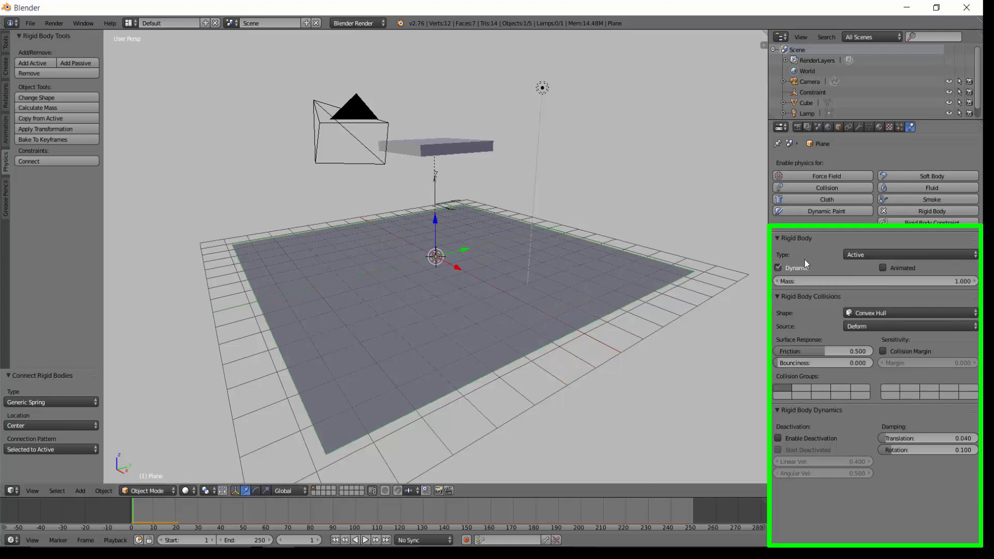
Set the plane's rigid body type to Passive, then play the simulation and stop it.
click(896, 253)
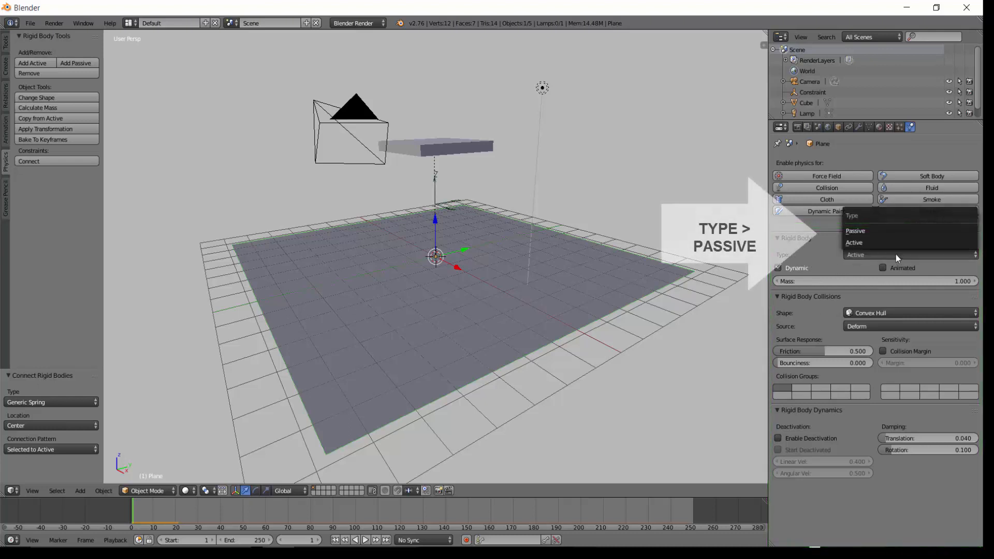
click(866, 229)
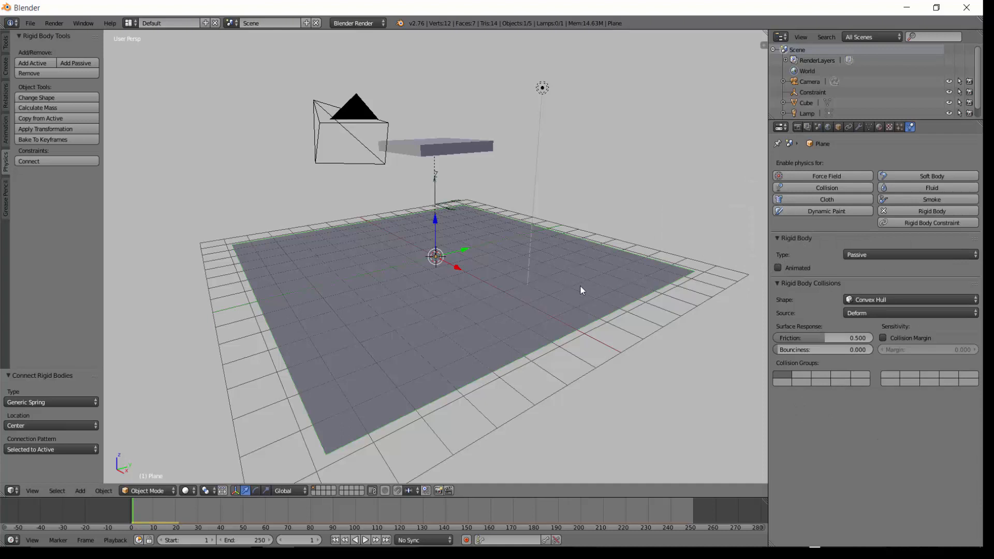
key(alt+a)
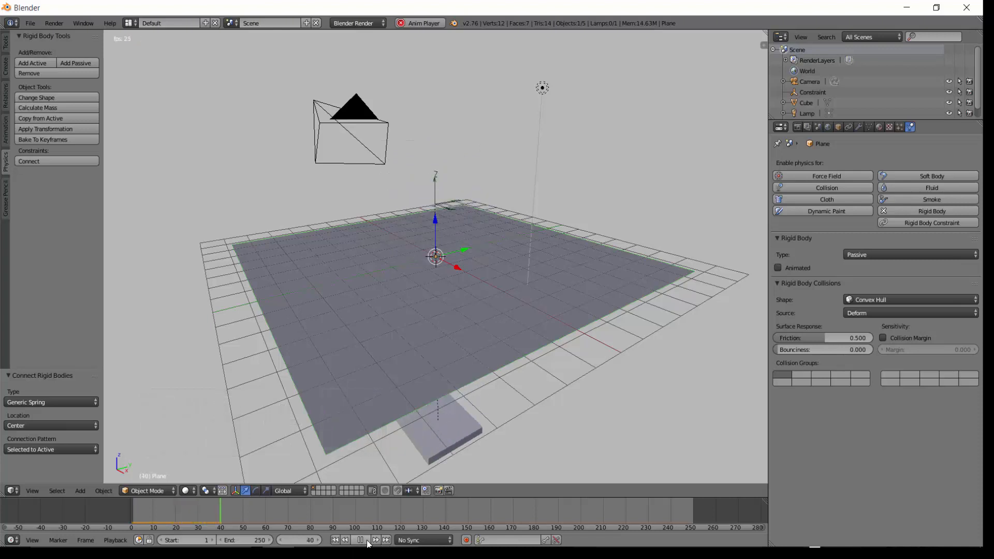
key(Escape)
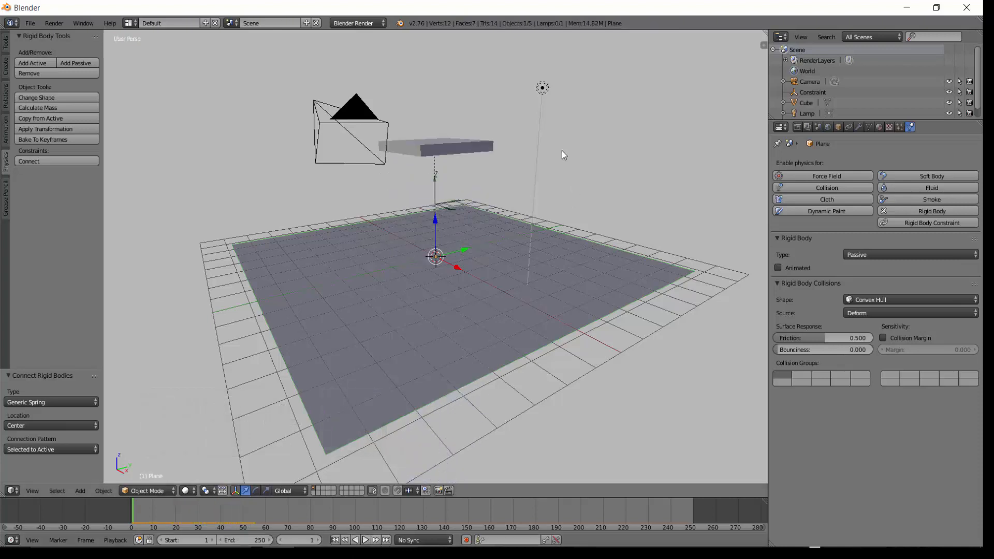
Select the constraint object between the slab and the plane and enable linear limits on the X, Y and Z axes.
right_click(460, 148)
right_click(565, 280)
scroll(455, 244, up, 4)
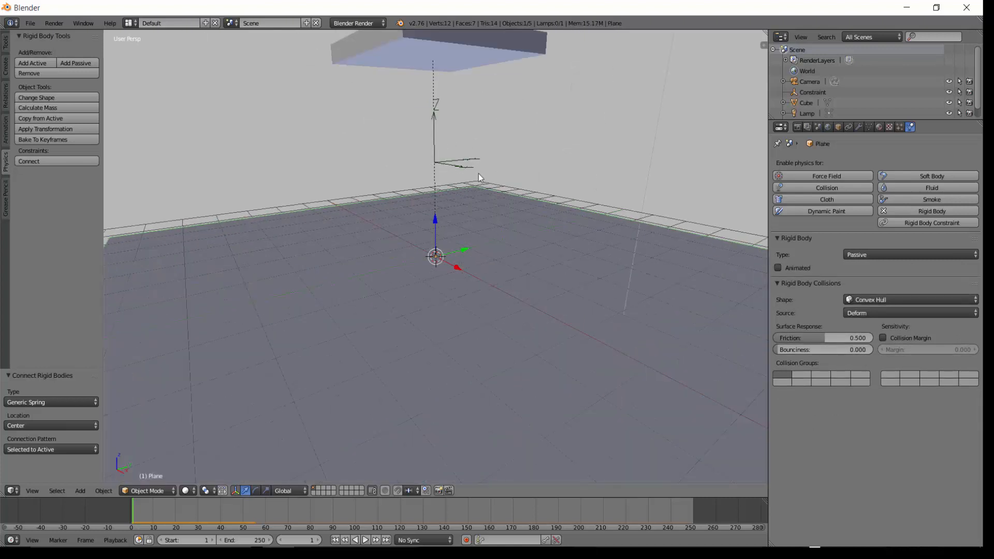
right_click(434, 130)
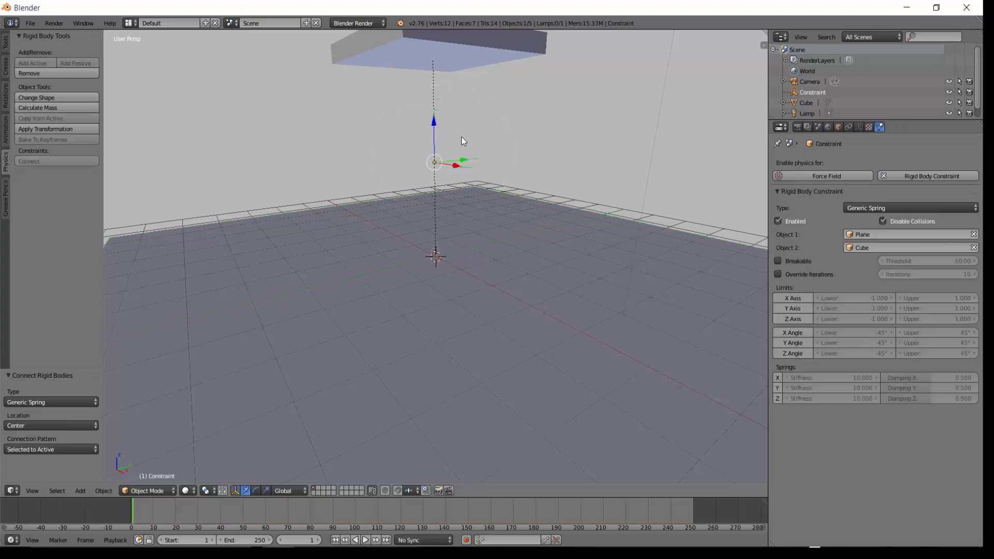
scroll(474, 142, up, 3)
scroll(475, 142, down, 1)
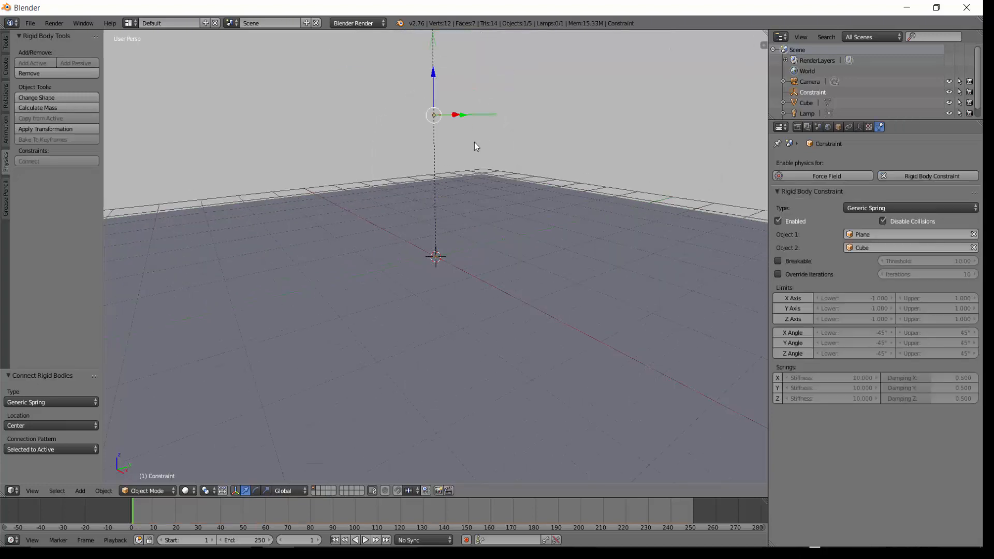
scroll(475, 142, down, 1)
middle_drag(474, 144, 530, 144)
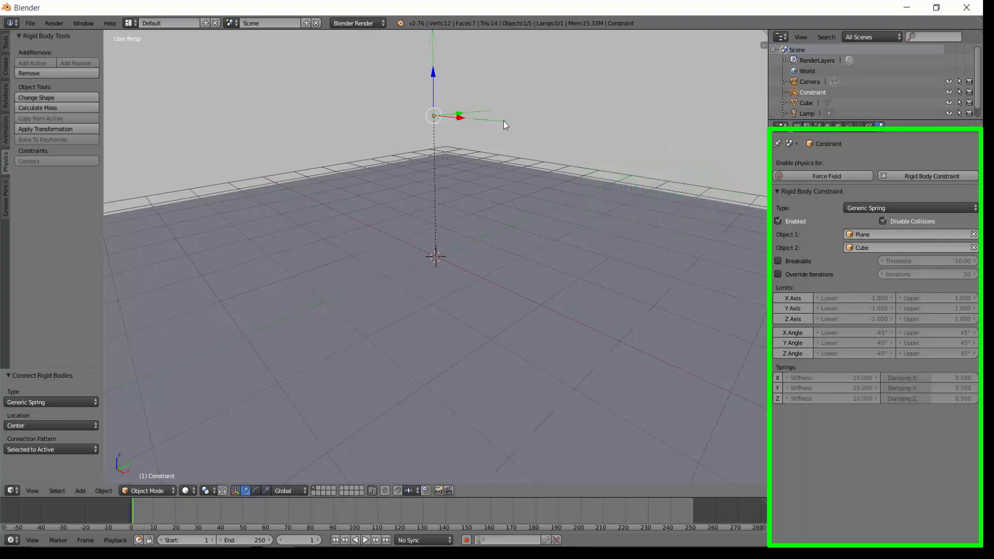
scroll(497, 120, down, 1)
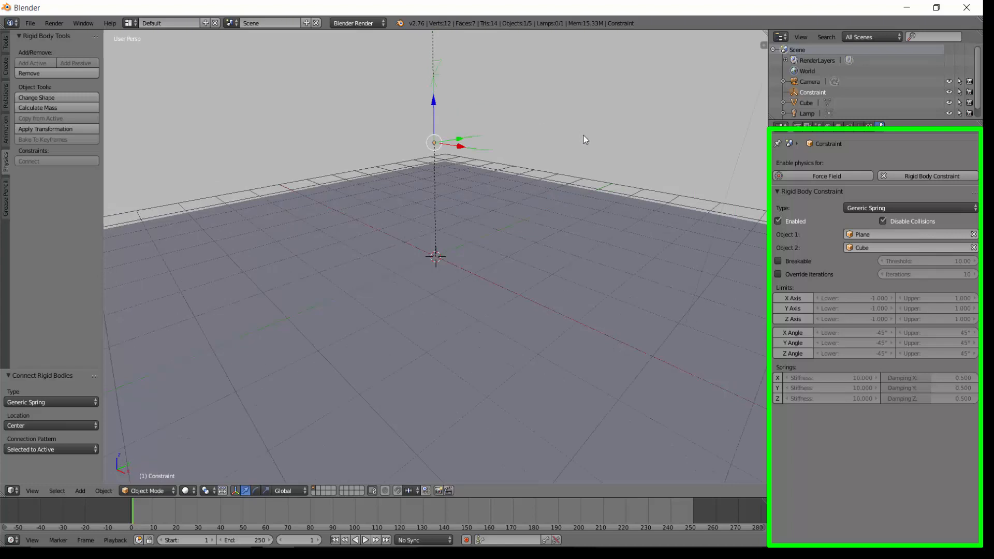
middle_drag(583, 135, 580, 146)
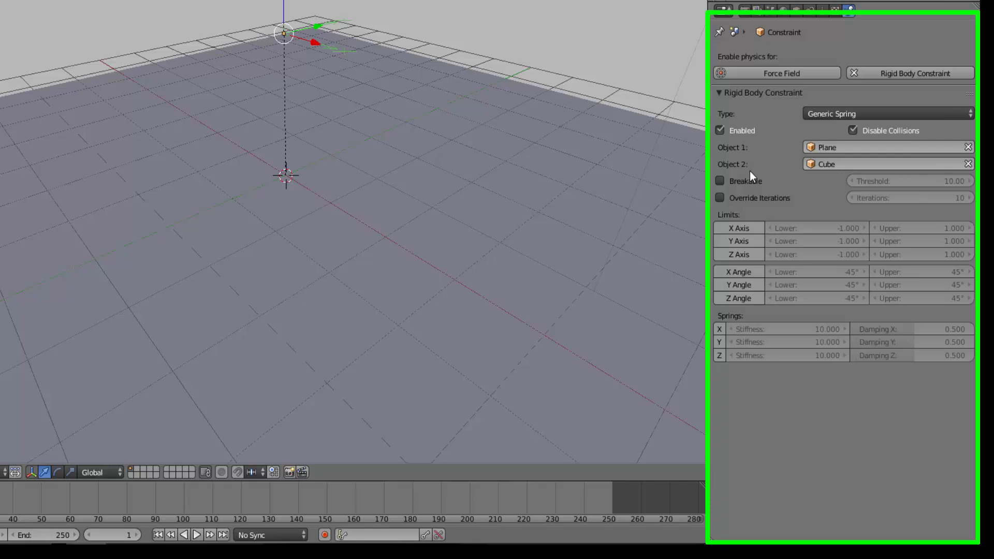
scroll(538, 48, down, 3)
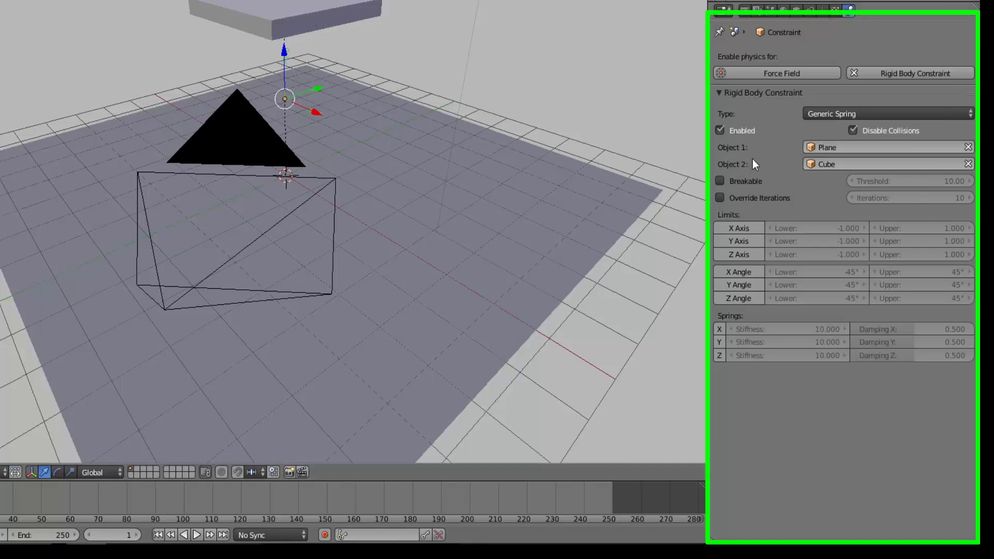
middle_drag(570, 113, 553, 106)
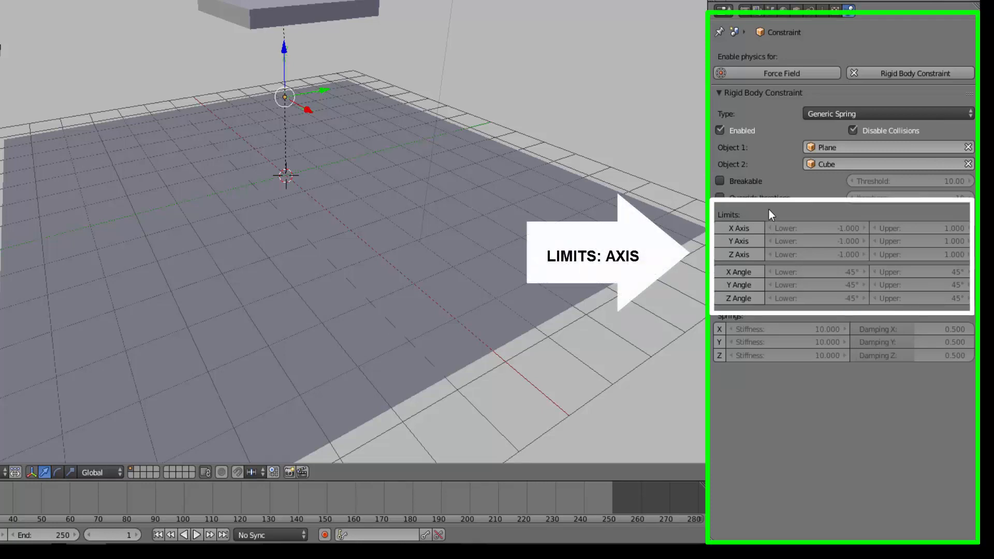
click(735, 229)
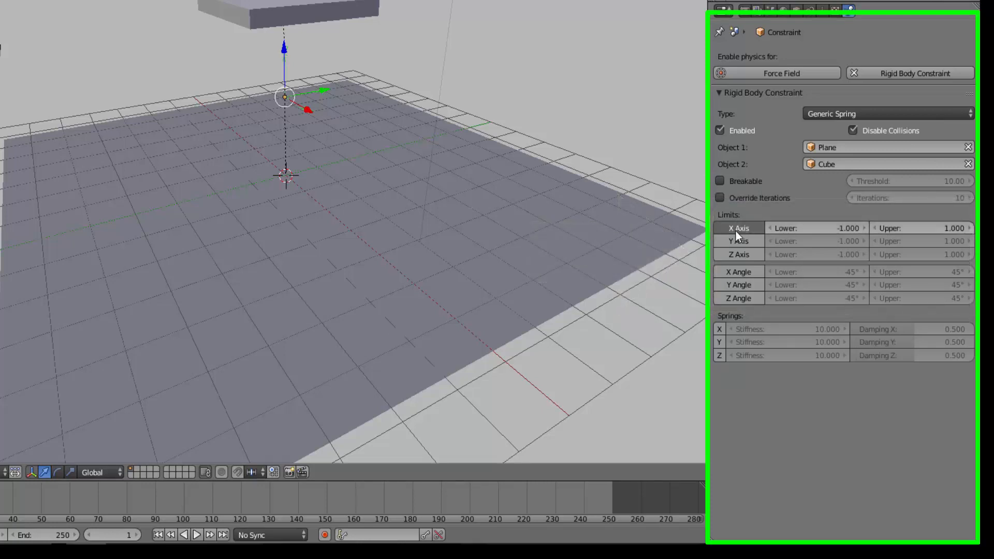
click(736, 240)
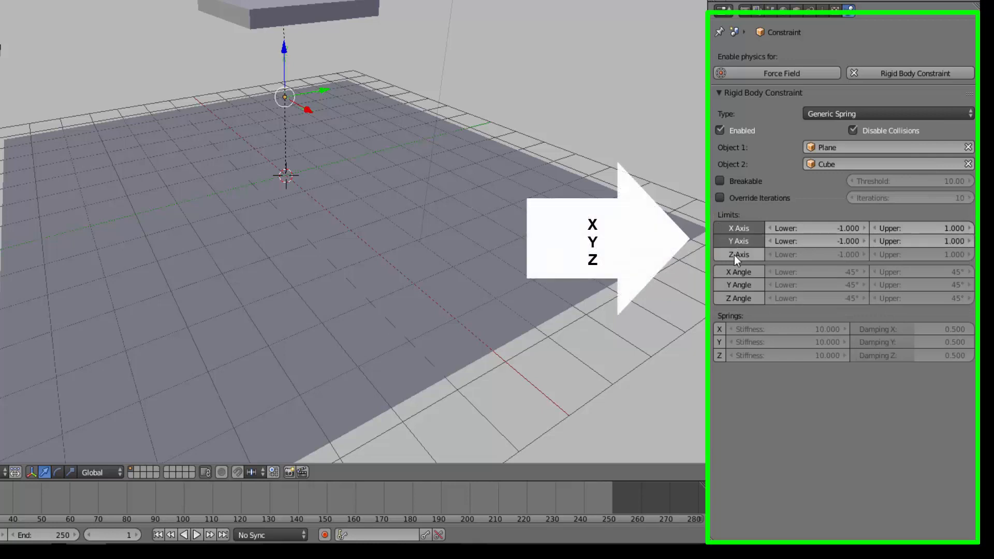
click(734, 255)
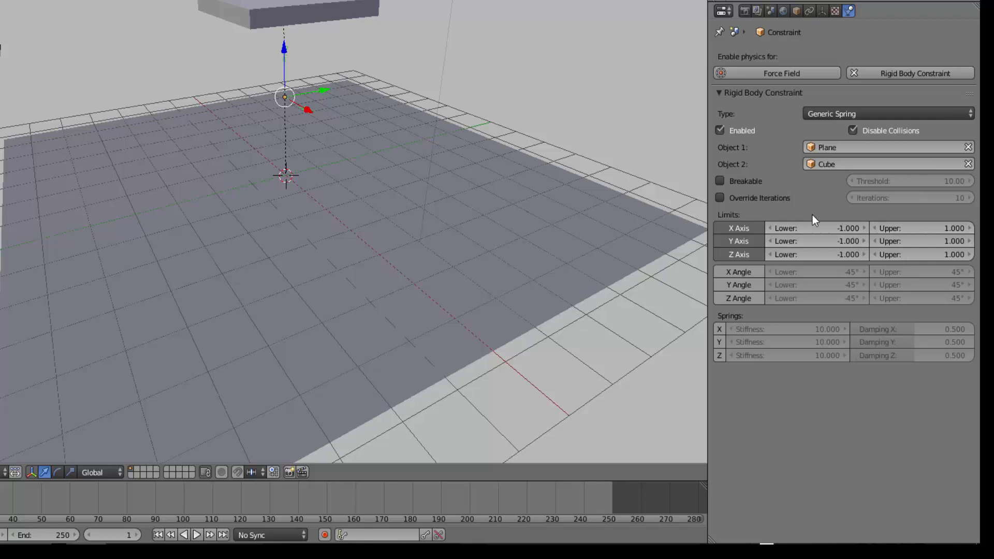
Set the lower and upper limits of the X and Y axes to 0.
click(819, 228)
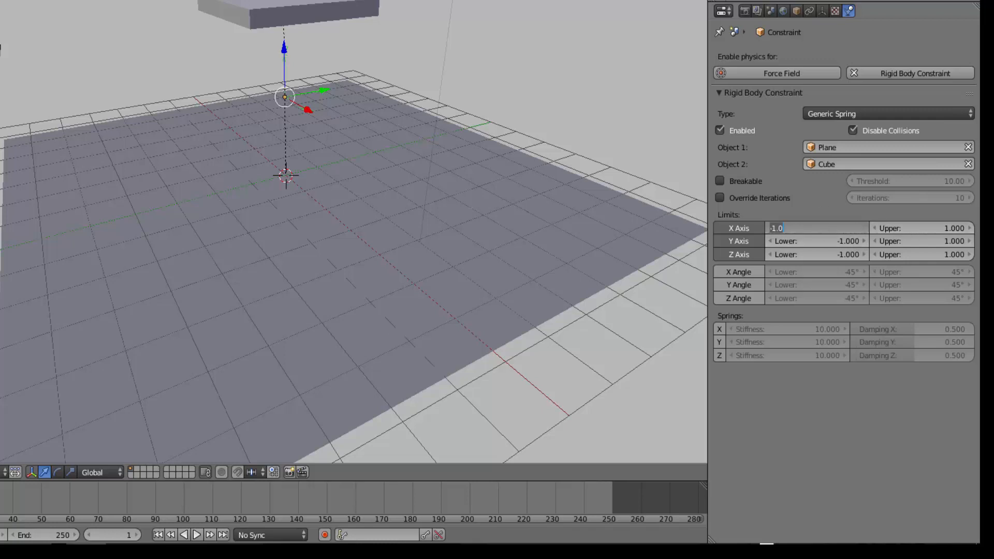
text(0)
key(Return)
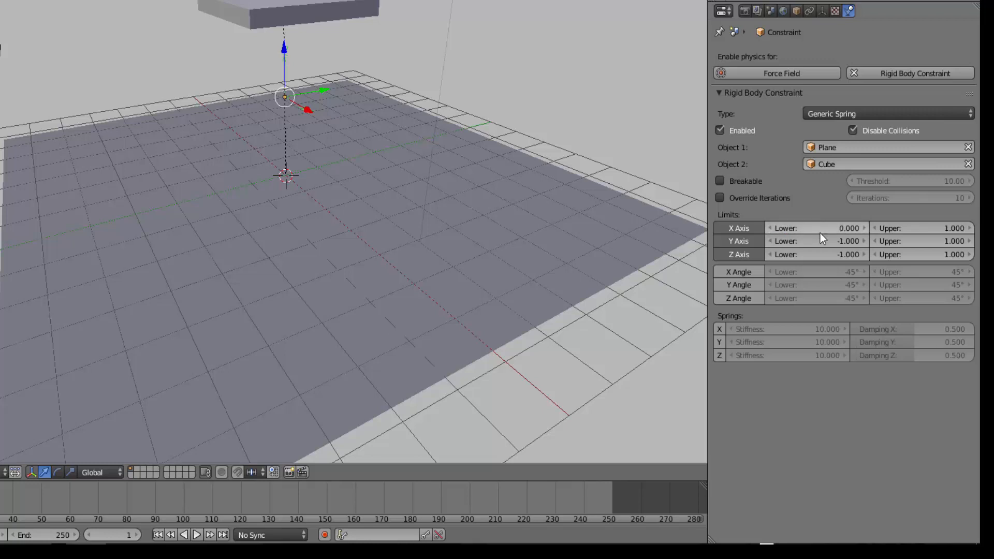
double_click(821, 242)
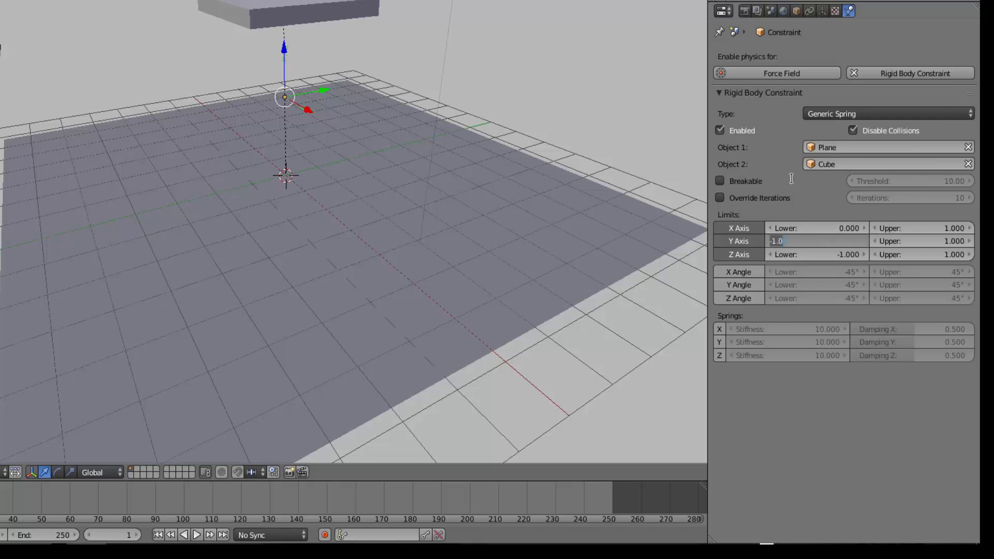
text(0)
key(Return)
double_click(921, 227)
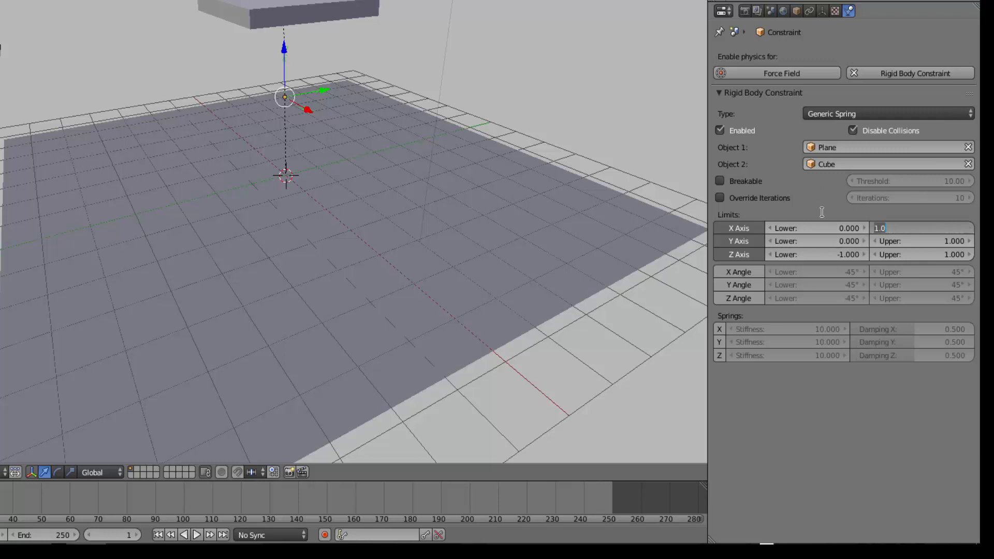
text(0)
key(Return)
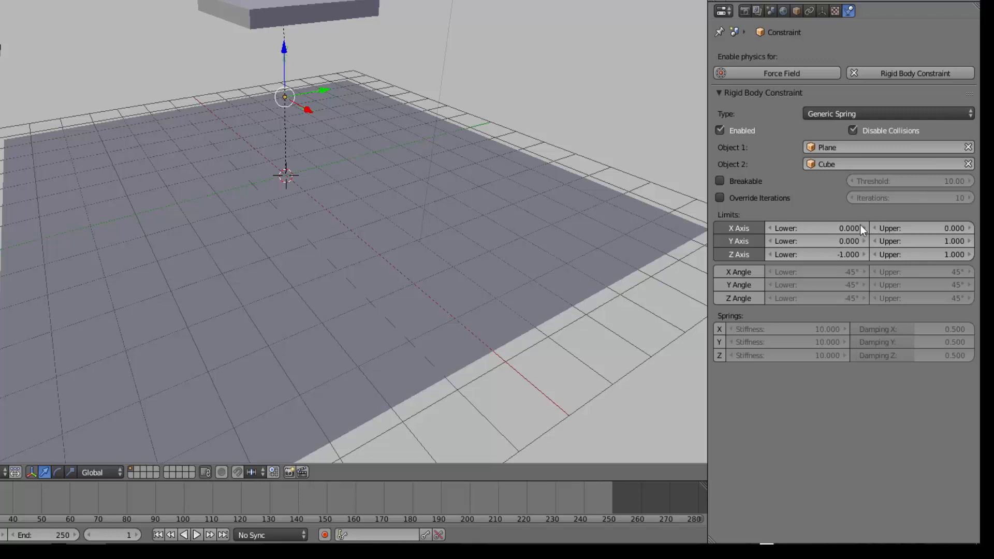
double_click(903, 239)
text(0)
key(Return)
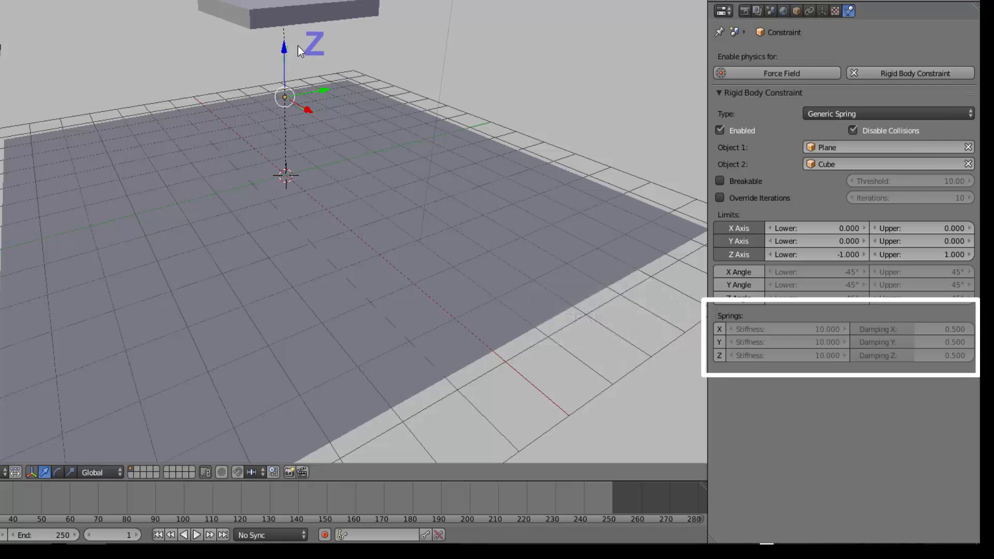
Enable the Z spring, then play the simulation and stop it.
click(719, 356)
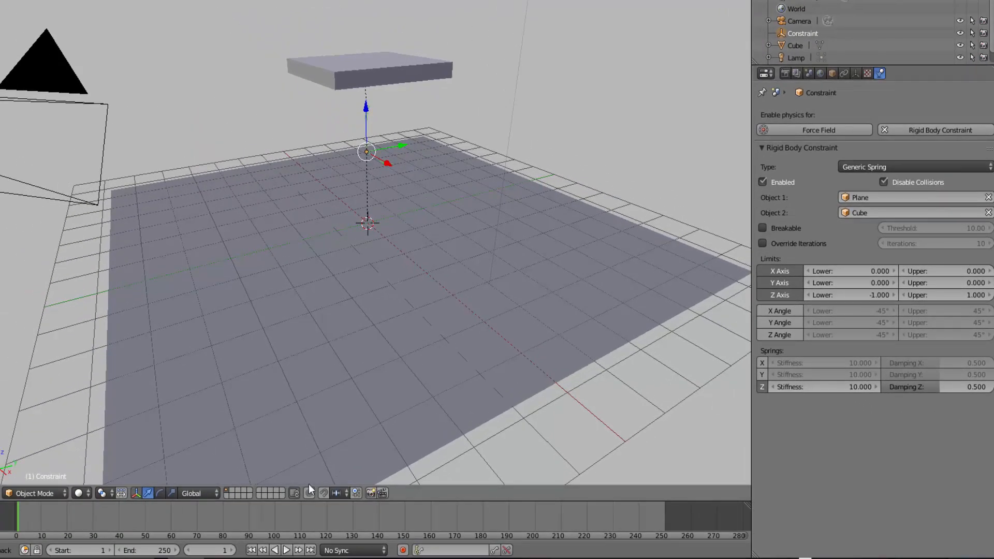
key(alt+a)
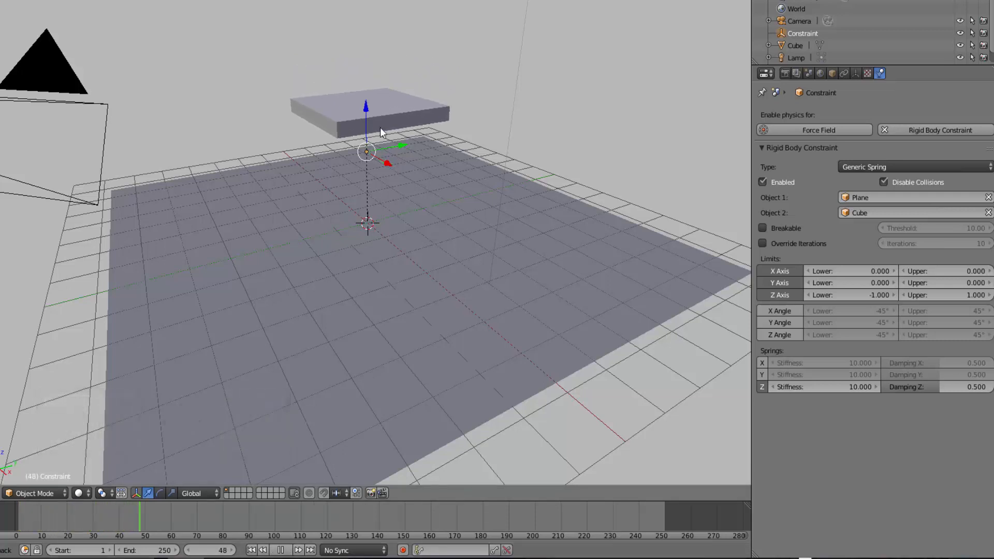
click(251, 551)
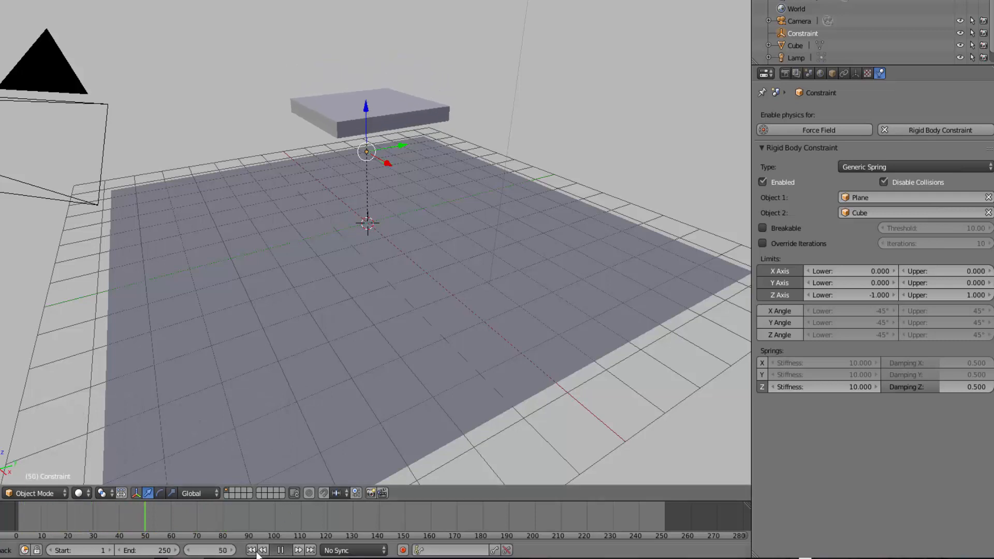
key(Escape)
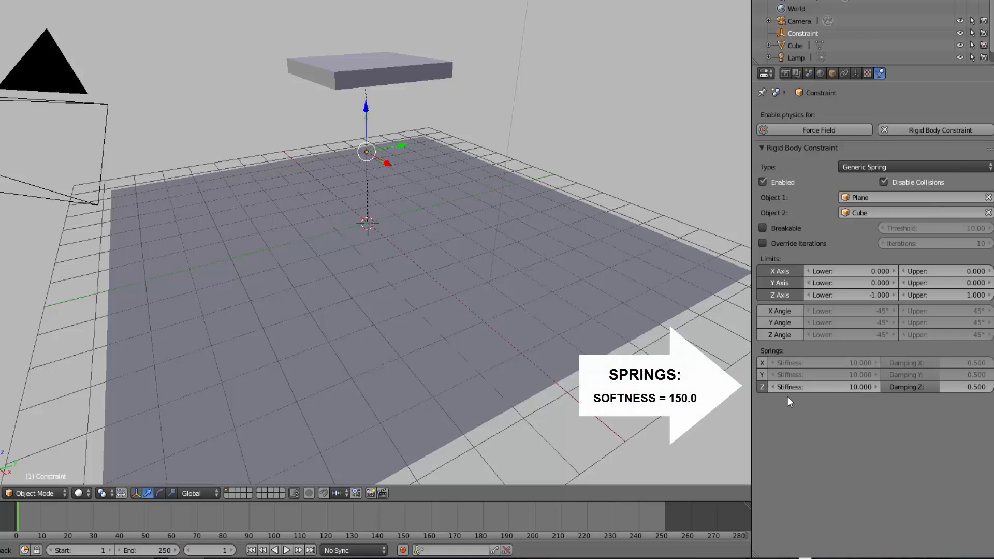
Set the Z spring stiffness to 150, then play the simulation and stop it.
click(852, 392)
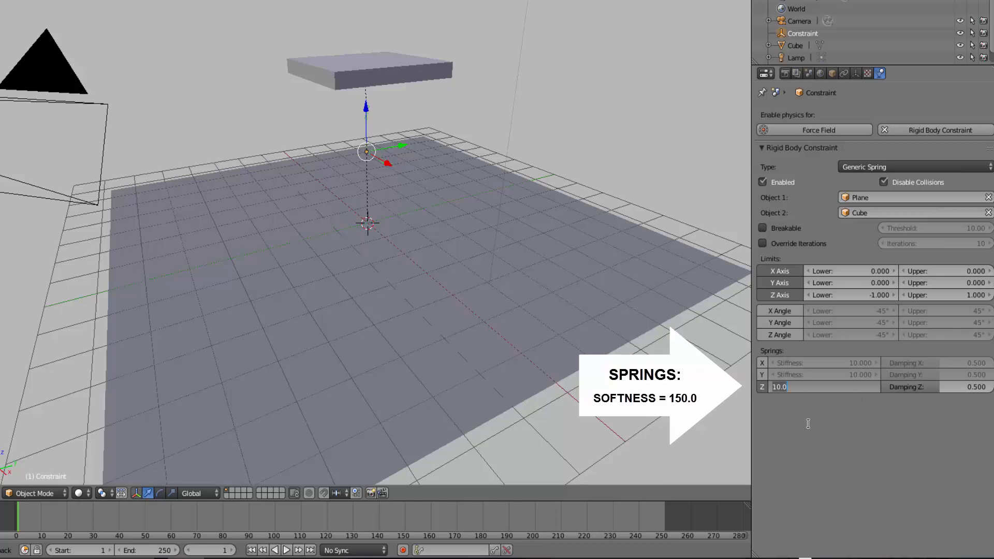
text(1)
key(Return)
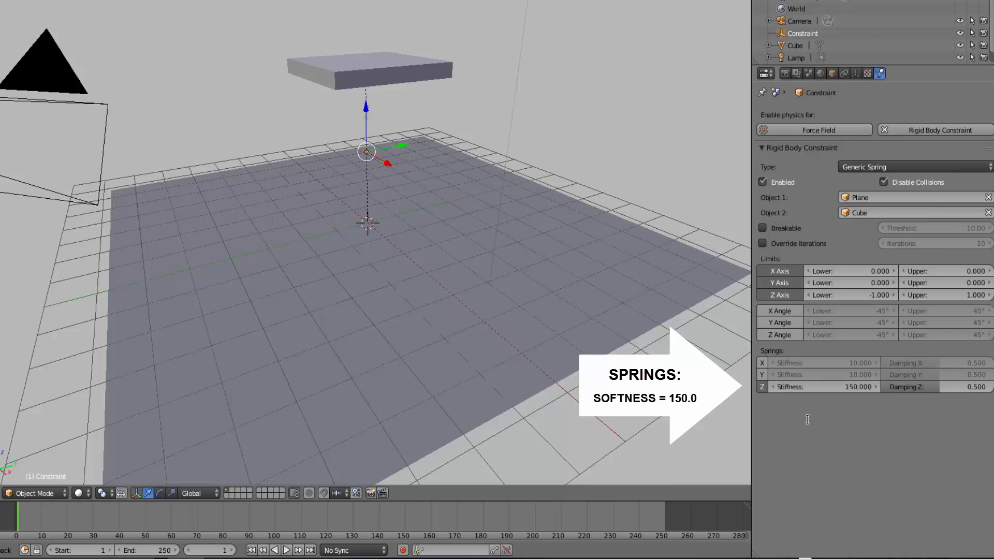
click(287, 551)
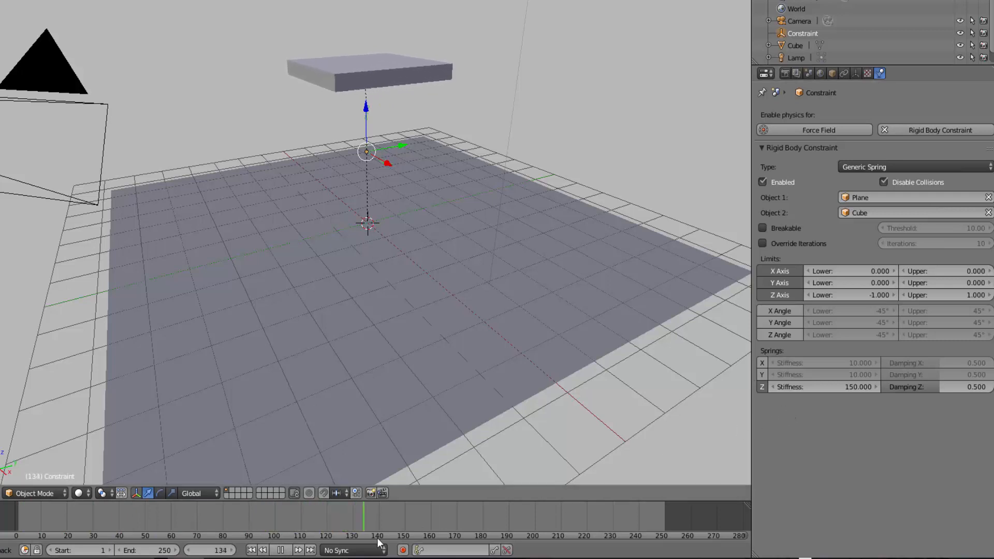
key(Escape)
scroll(415, 235, down, 2)
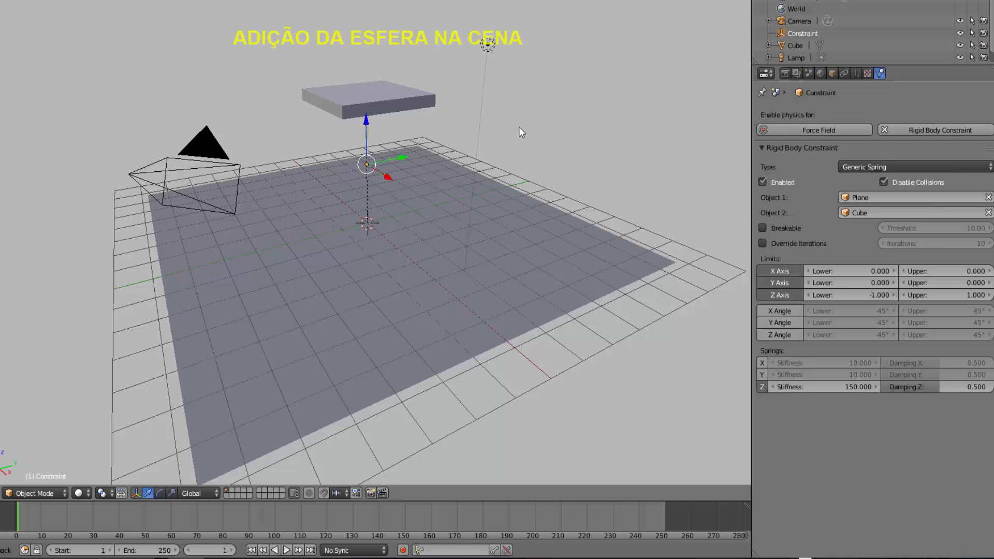
Add a UV sphere and move it straight up along Z to about 6.9 units, above the slab.
key(shift+a)
mouse_move(524, 121)
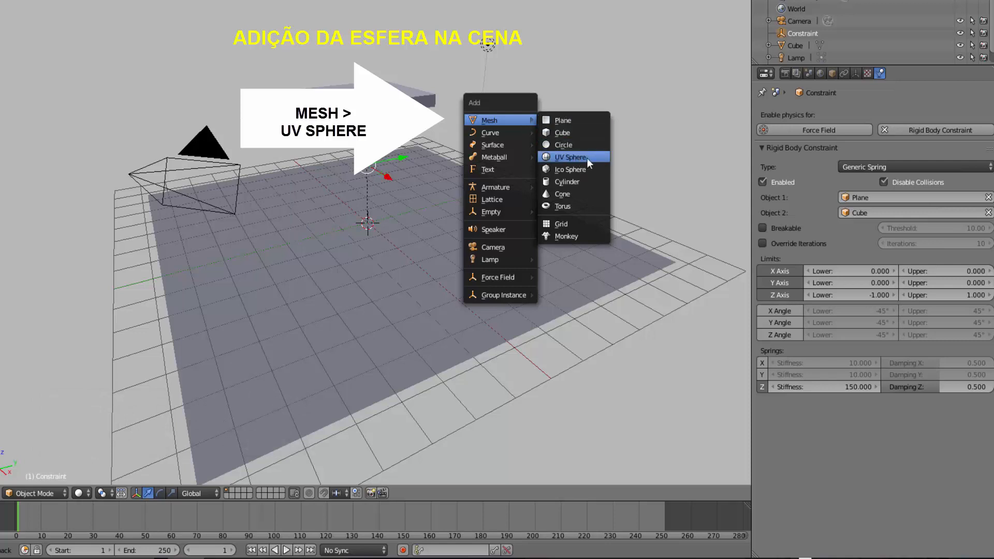
click(574, 158)
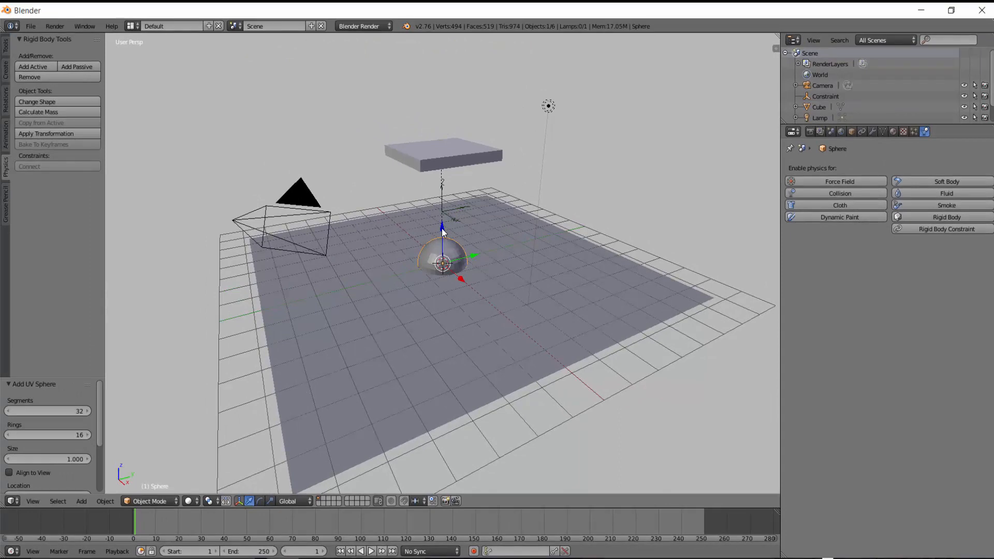
drag(442, 229, 454, 489)
scroll(495, 219, down, 2)
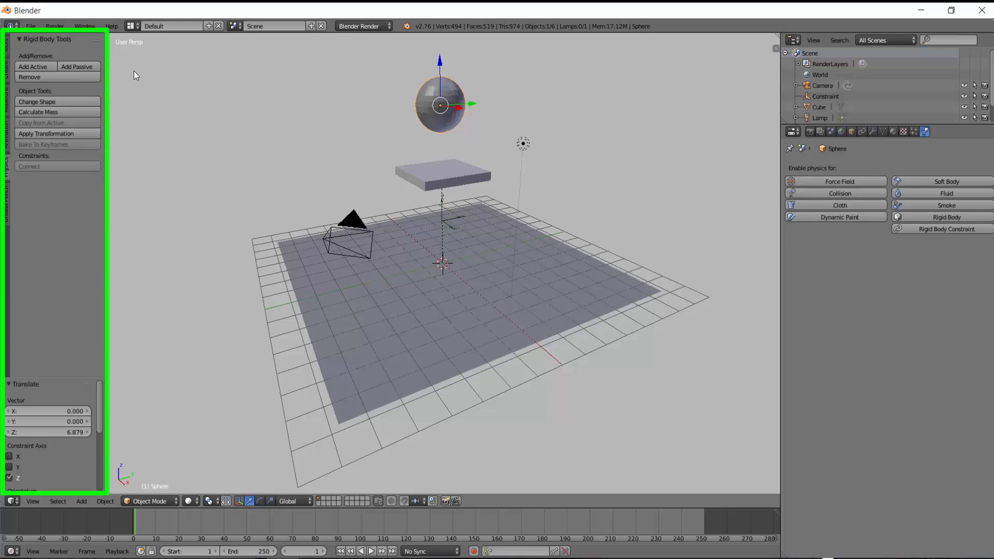
Shade the sphere smooth and play the simulation.
click(8, 50)
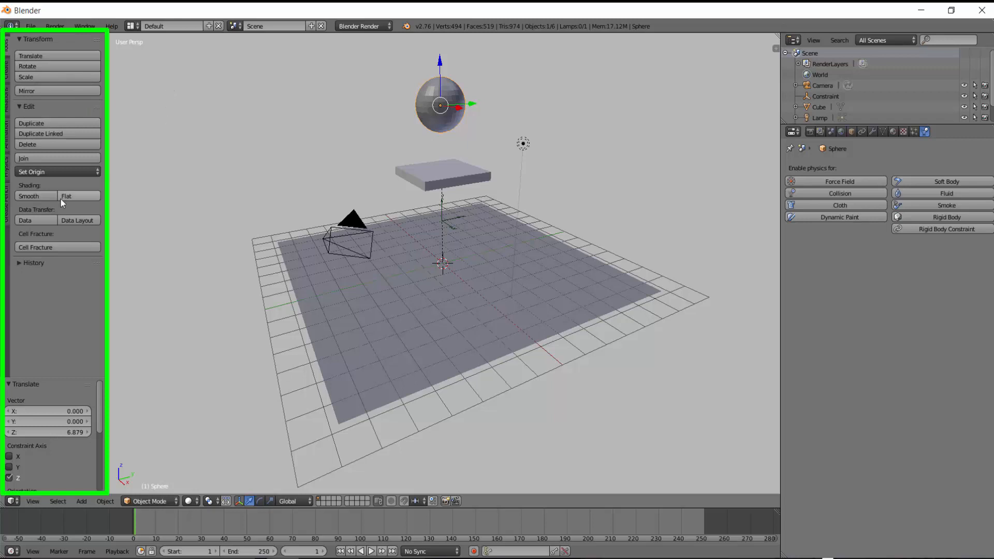
click(31, 196)
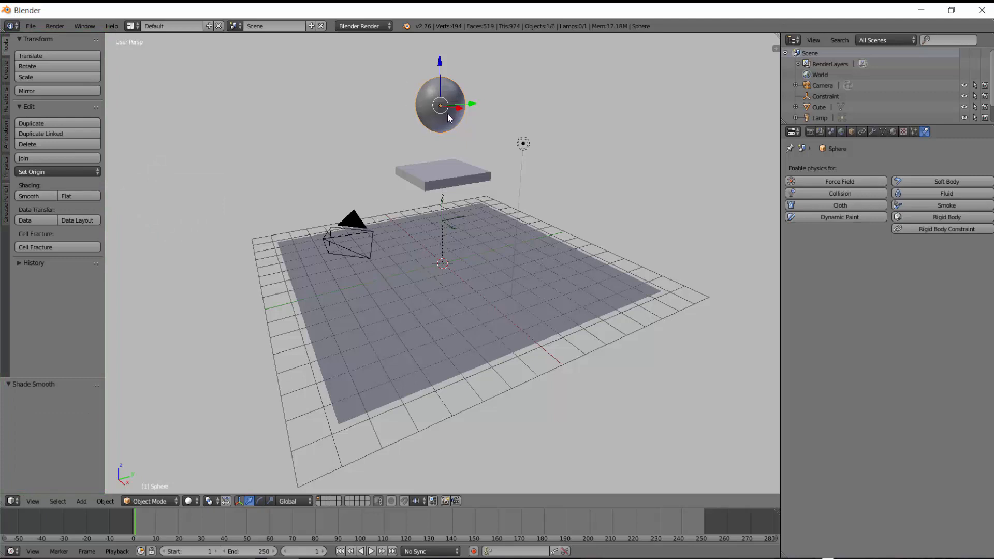
click(370, 551)
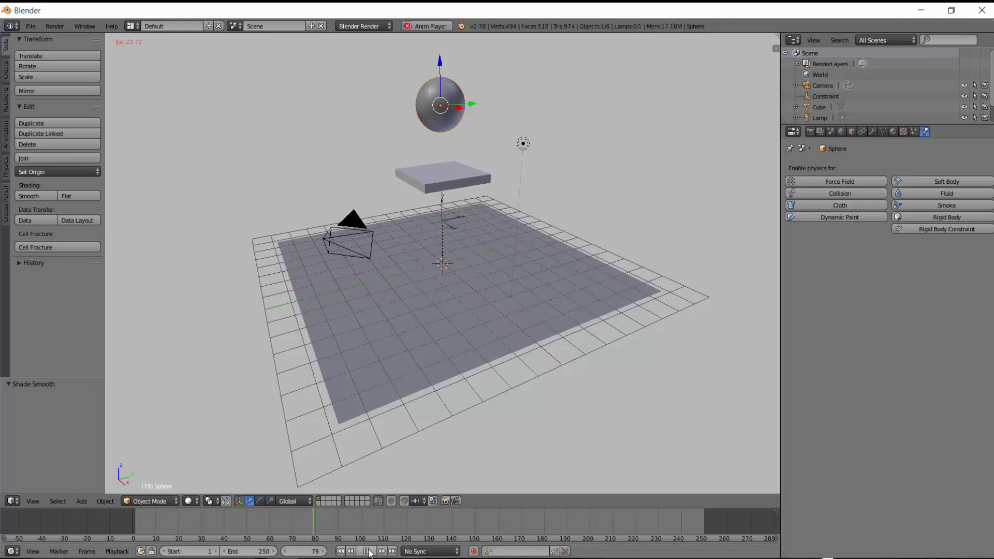
Stop and rewind the simulation, then give the sphere an active Rigid Body.
click(368, 551)
click(340, 551)
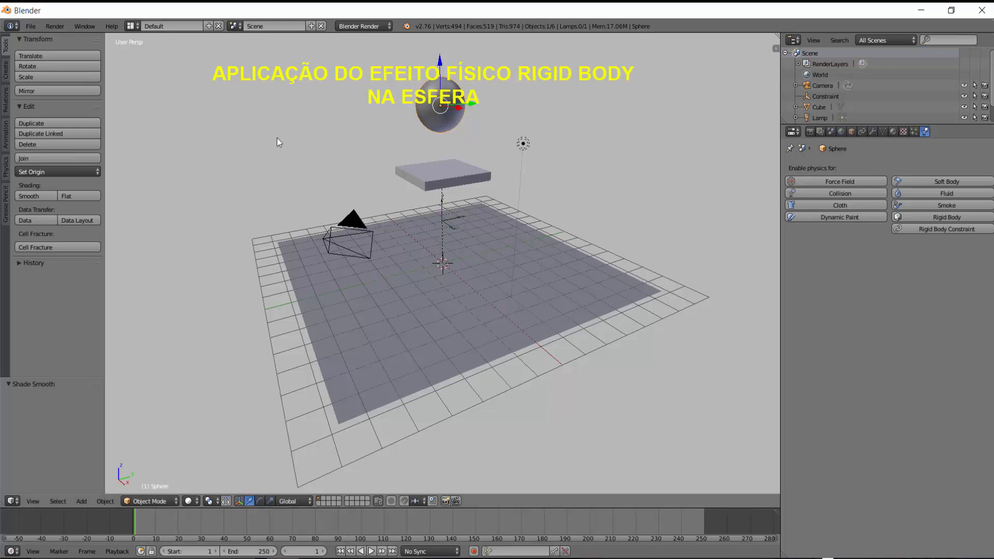
click(6, 171)
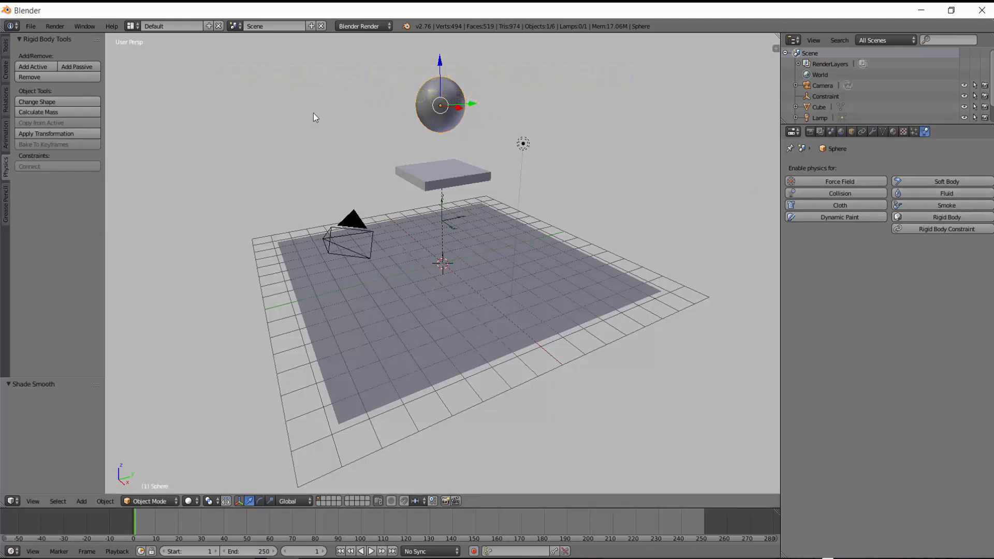
click(942, 218)
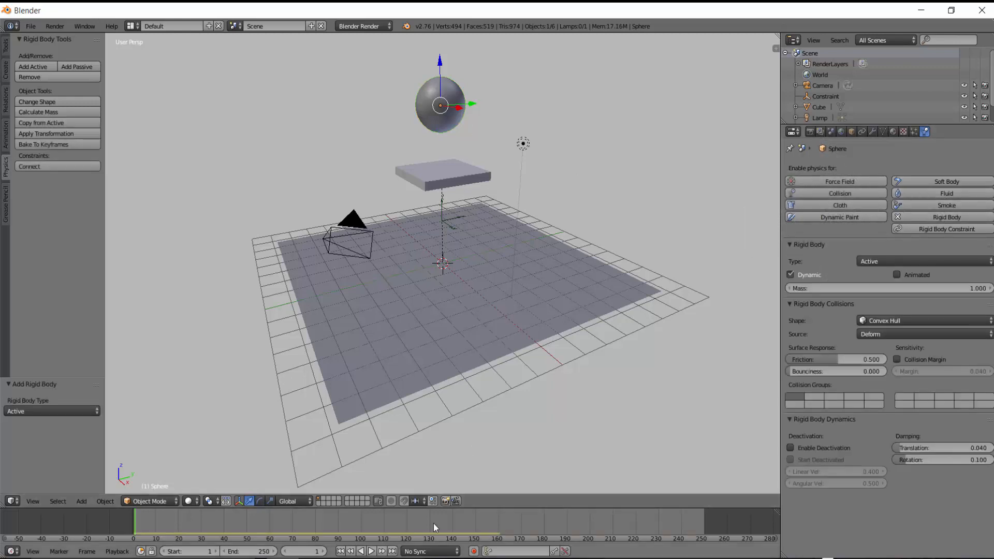
Play the simulation with the sphere falling onto the slab, pause and resume it, then stop and rewind.
key(alt+a)
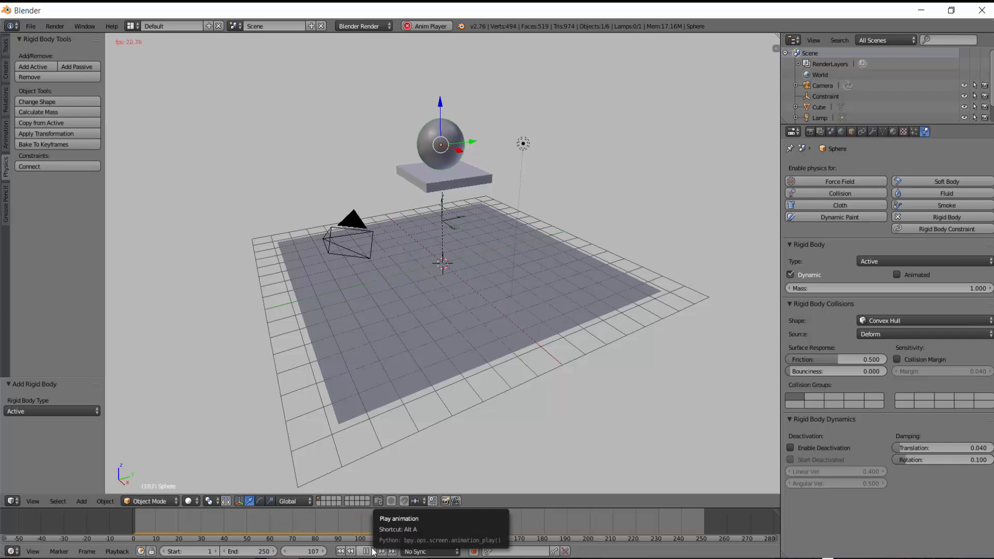
click(367, 552)
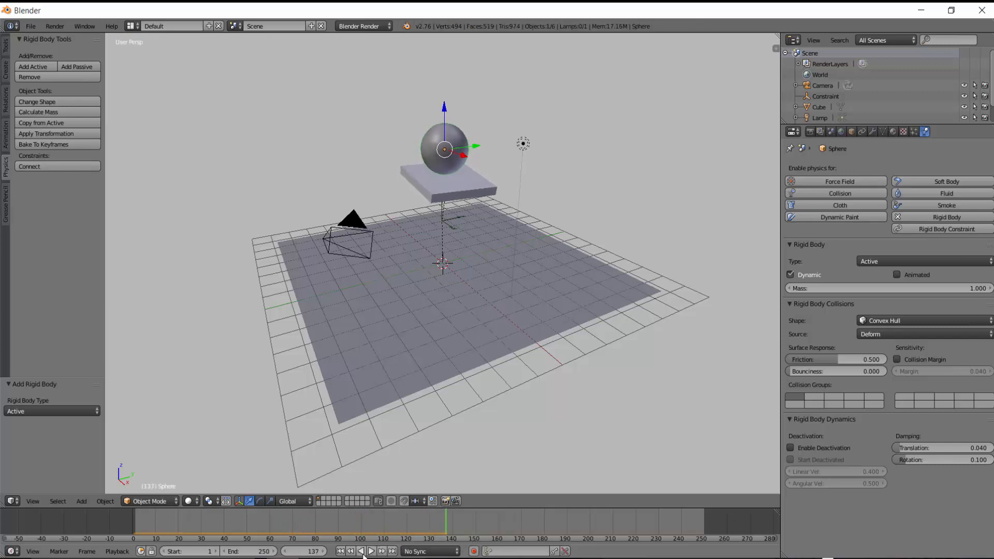
click(372, 552)
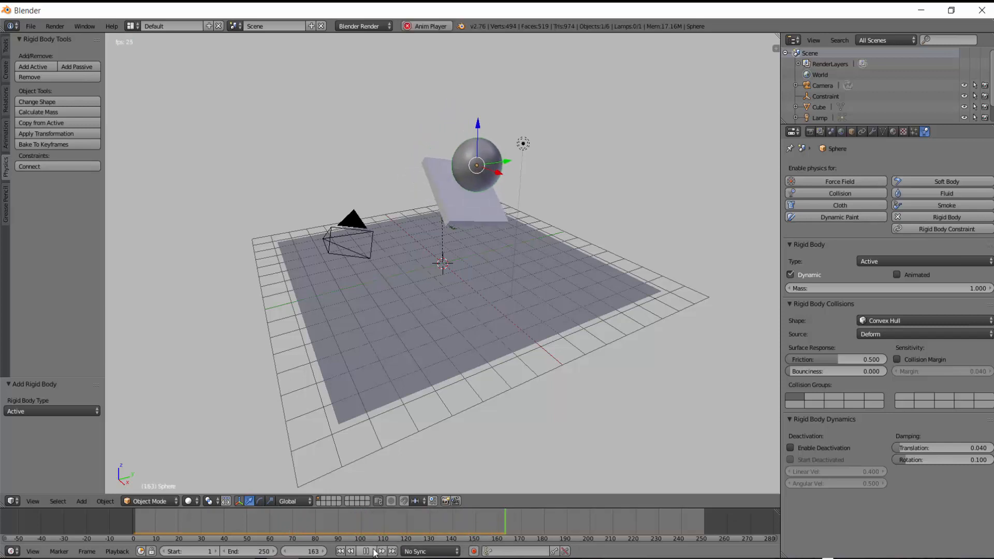
key(alt+a)
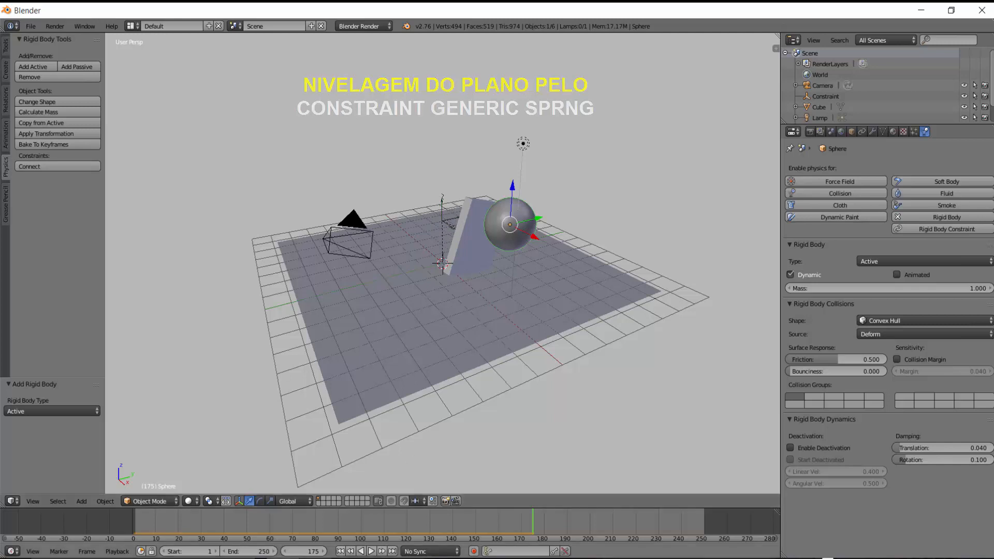
click(345, 552)
Select the spring constraint and enable its X, Y and Z angle limits.
scroll(567, 222, up, 5)
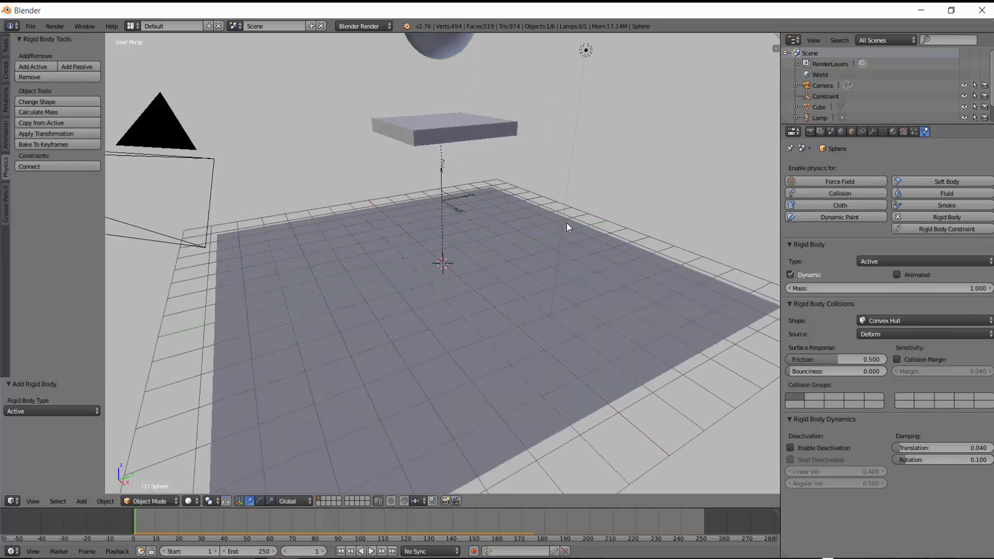
right_click(442, 155)
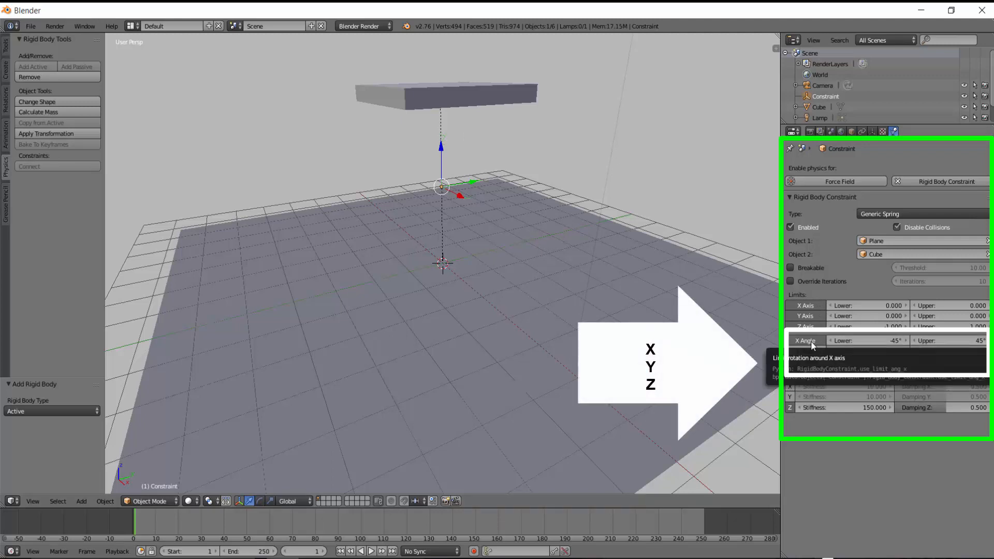
click(803, 352)
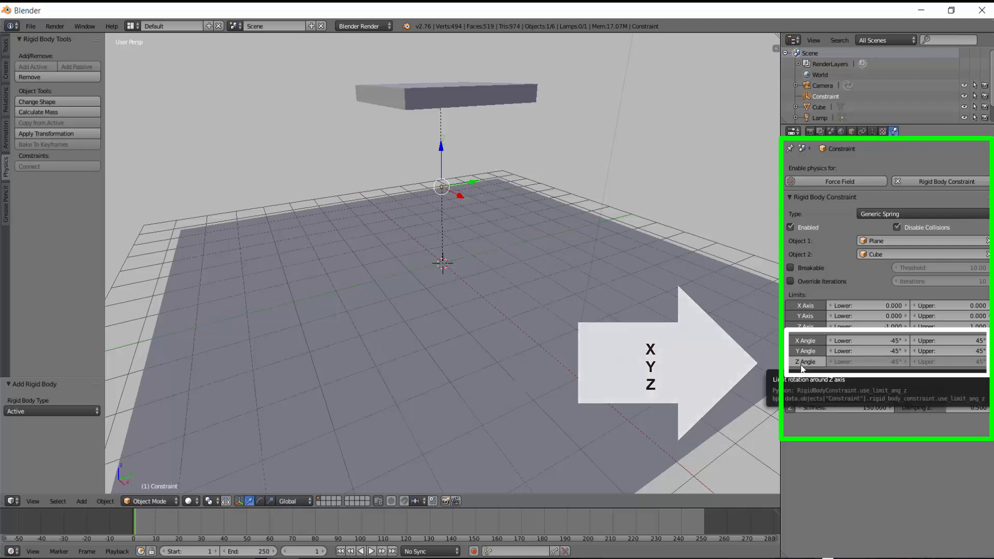
click(801, 365)
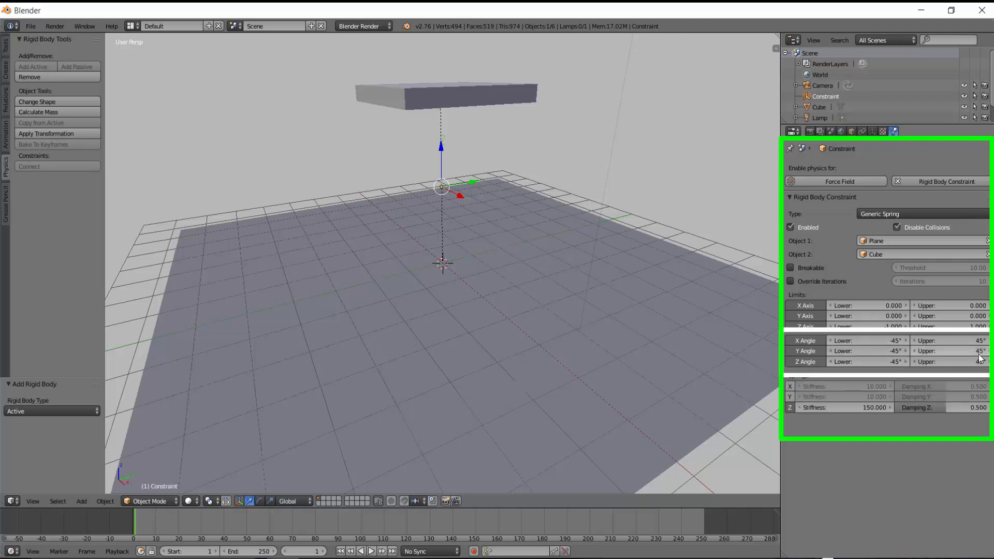
Set the X Angle lower and upper limits to 0°.
click(895, 338)
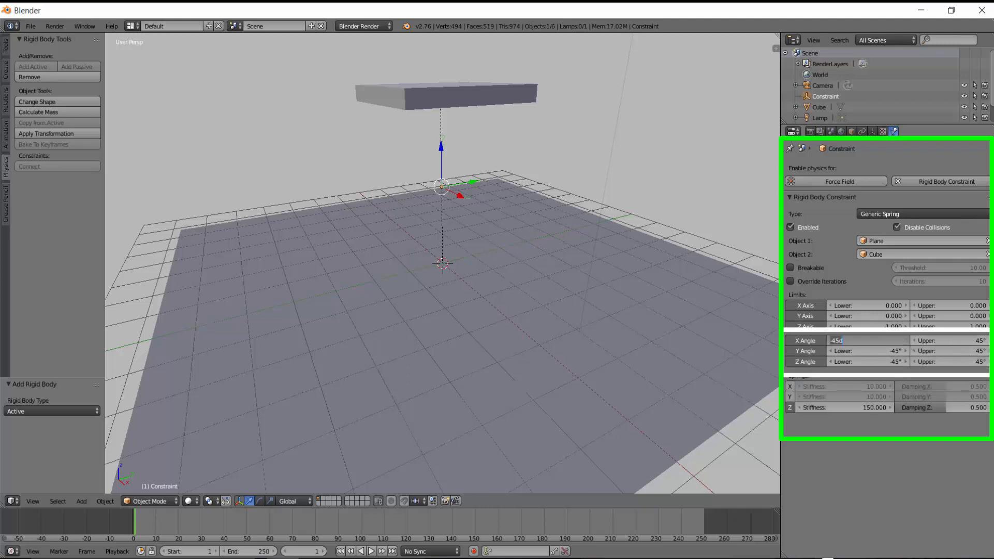
text(0)
key(Return)
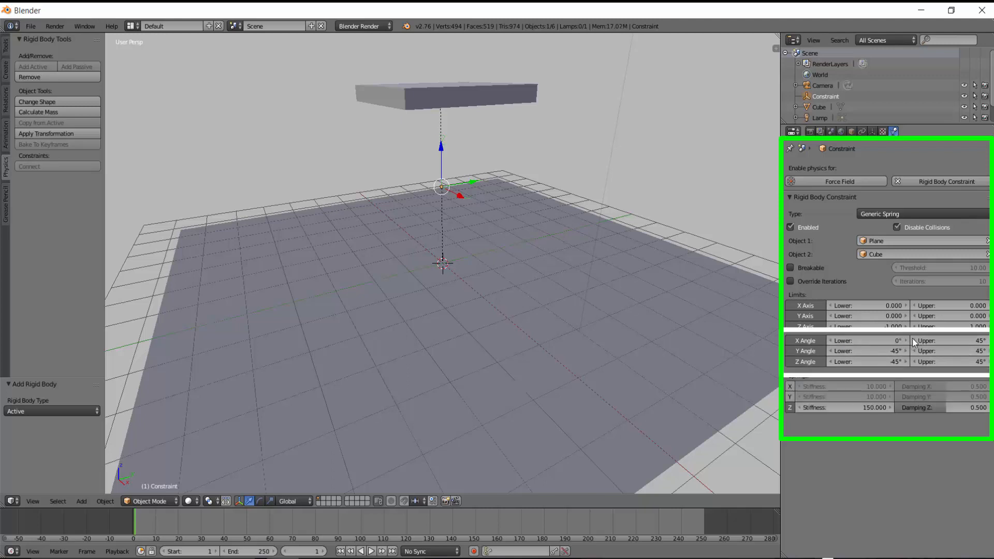
click(955, 343)
text(0)
key(Return)
Set the Y Angle lower and upper limits to 0°.
click(867, 351)
text(0)
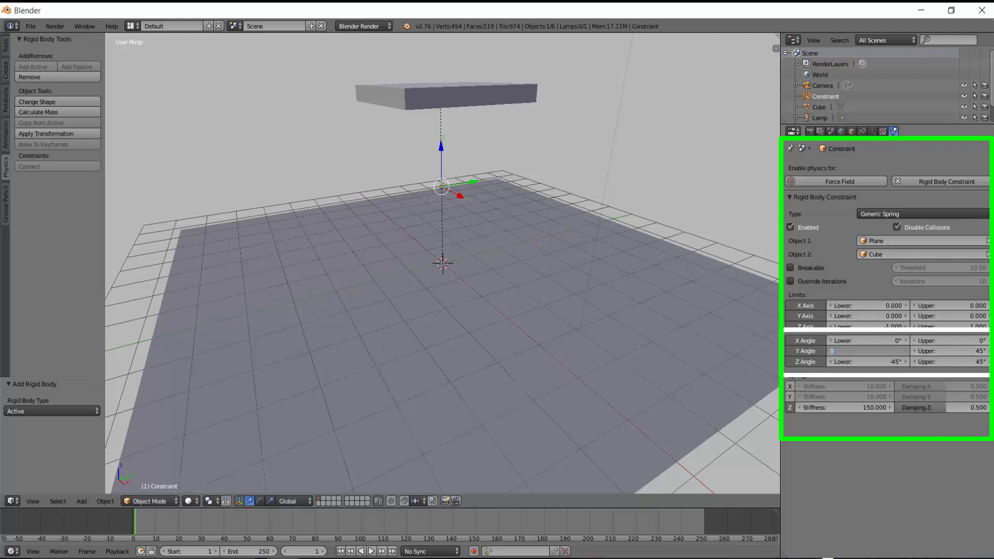
key(Return)
click(961, 349)
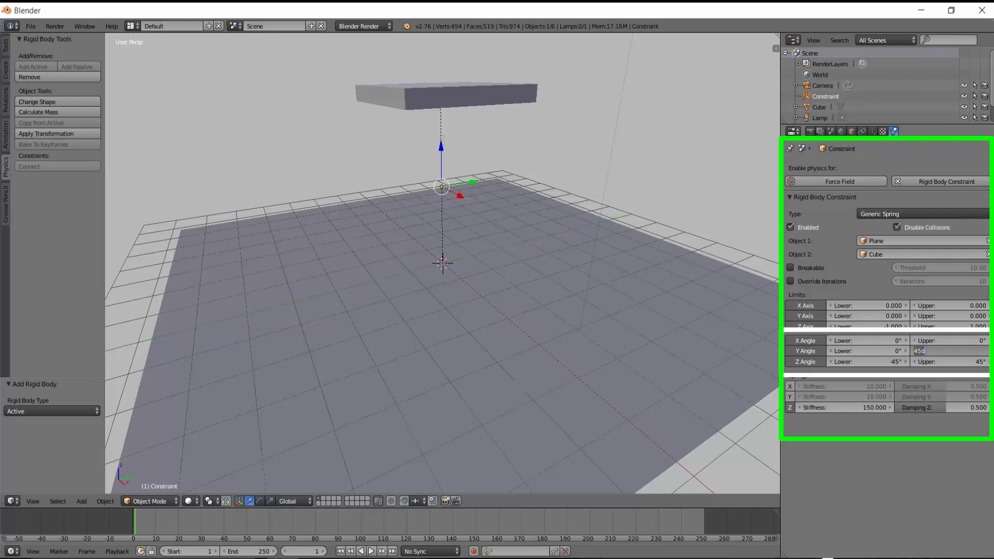
text(0)
key(Return)
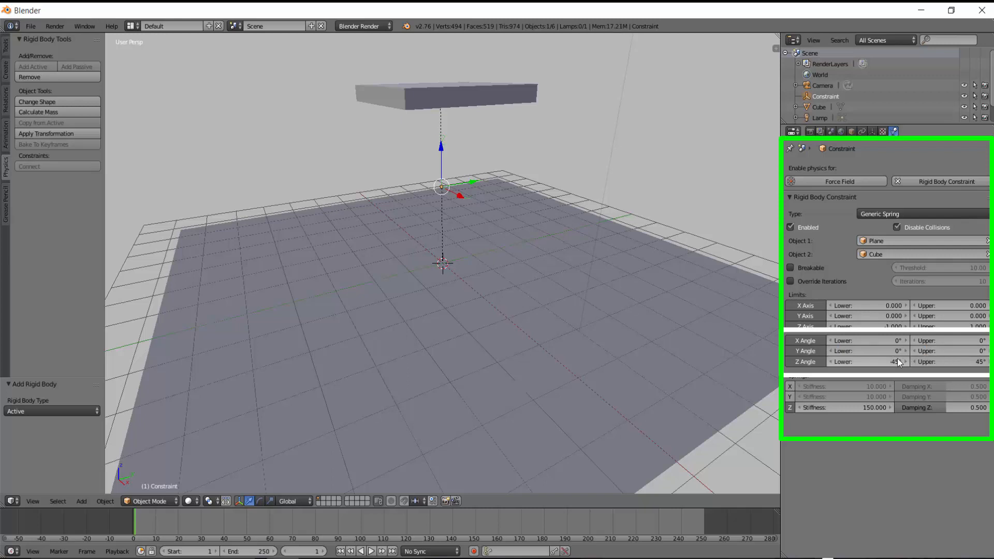
Set the Z Angle lower and upper limits to 0°.
click(897, 358)
text(0)
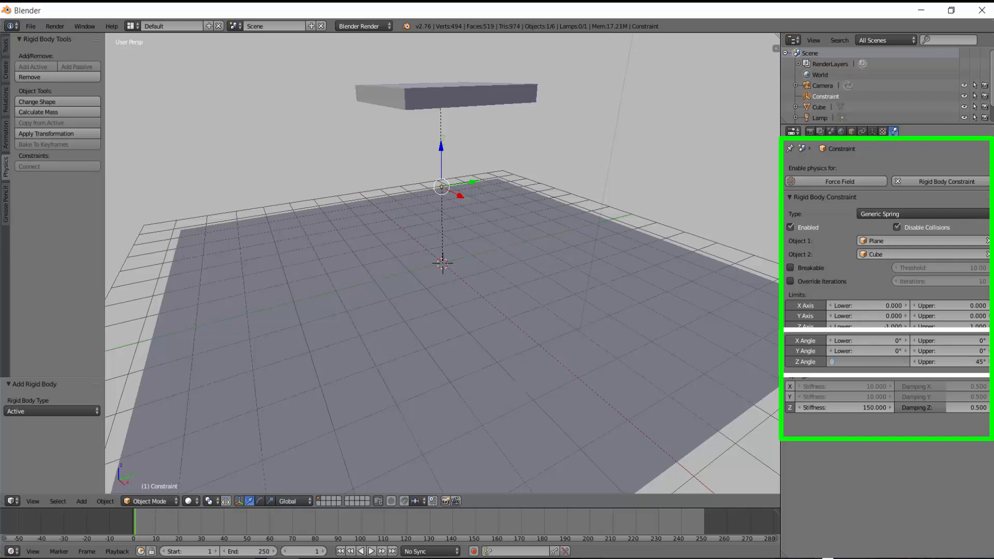
key(Return)
click(980, 359)
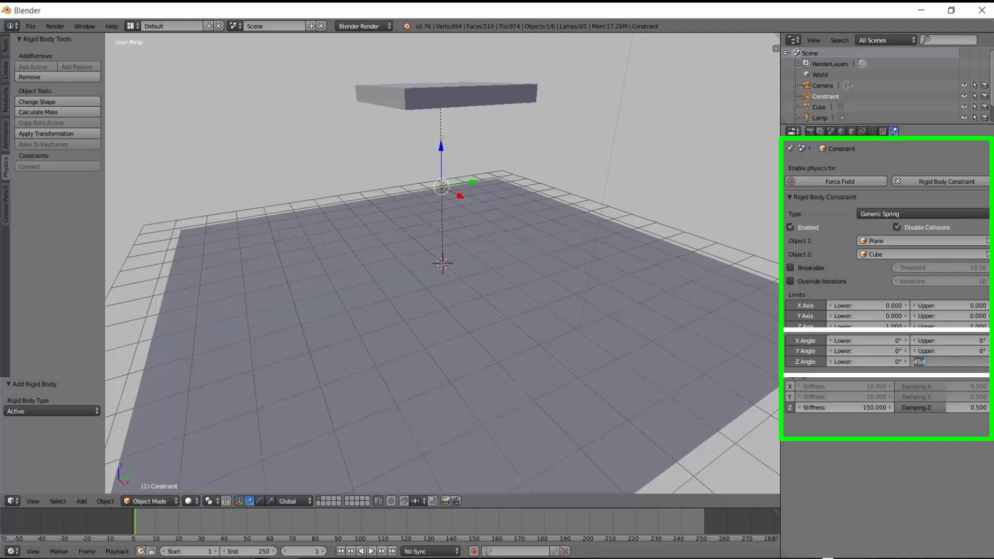
text(0)
key(Return)
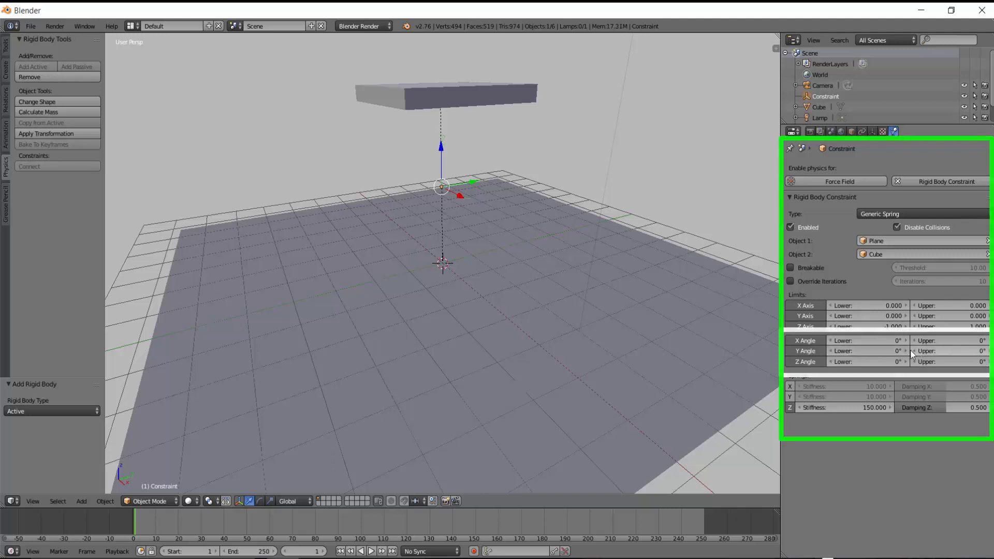
Play the simulation, stop it and rewind to the first frame, replaying it once more.
scroll(601, 329, down, 5)
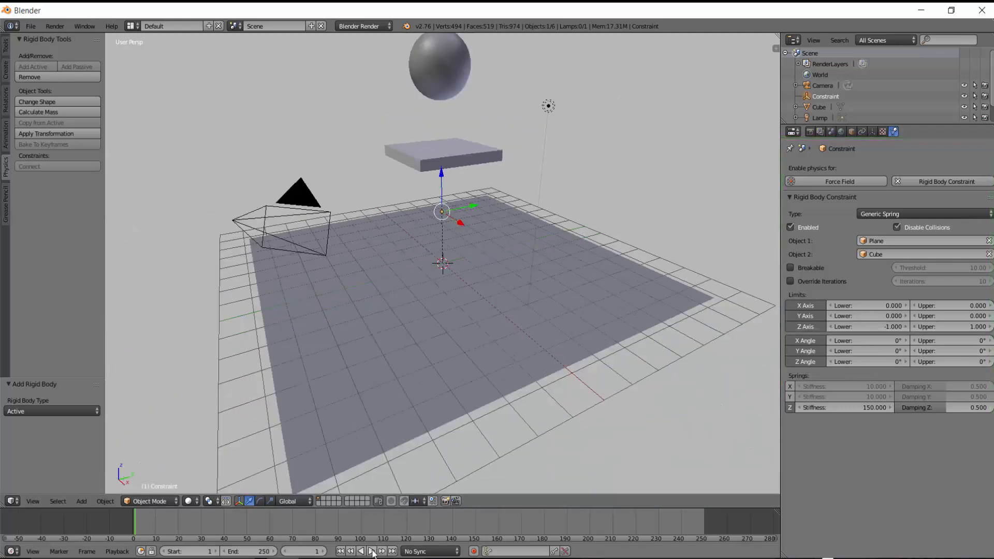
key(alt+a)
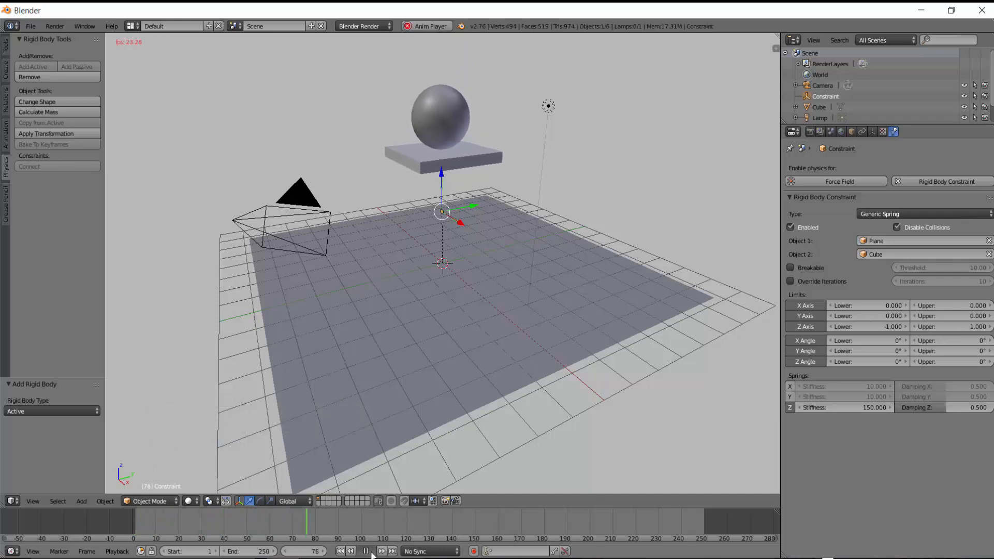
click(368, 552)
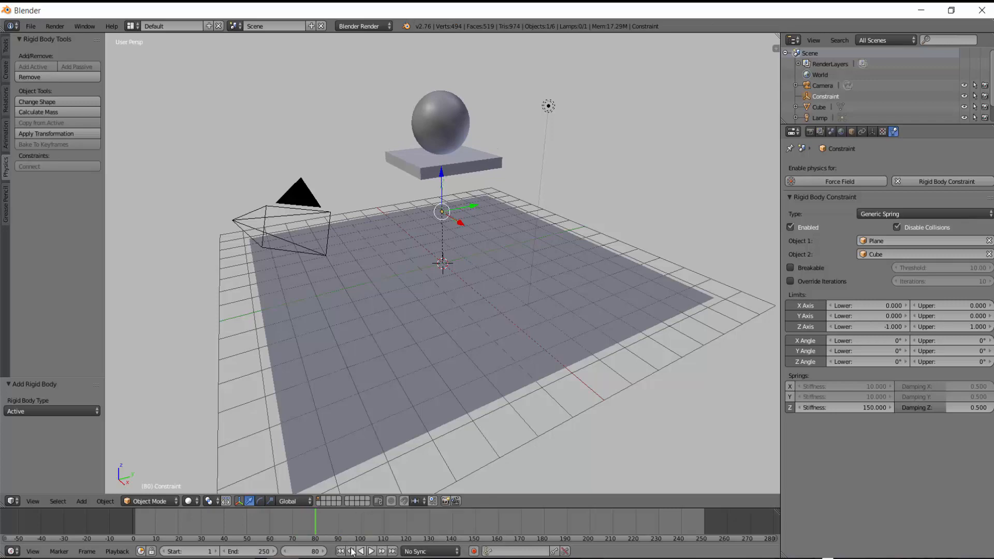
click(340, 552)
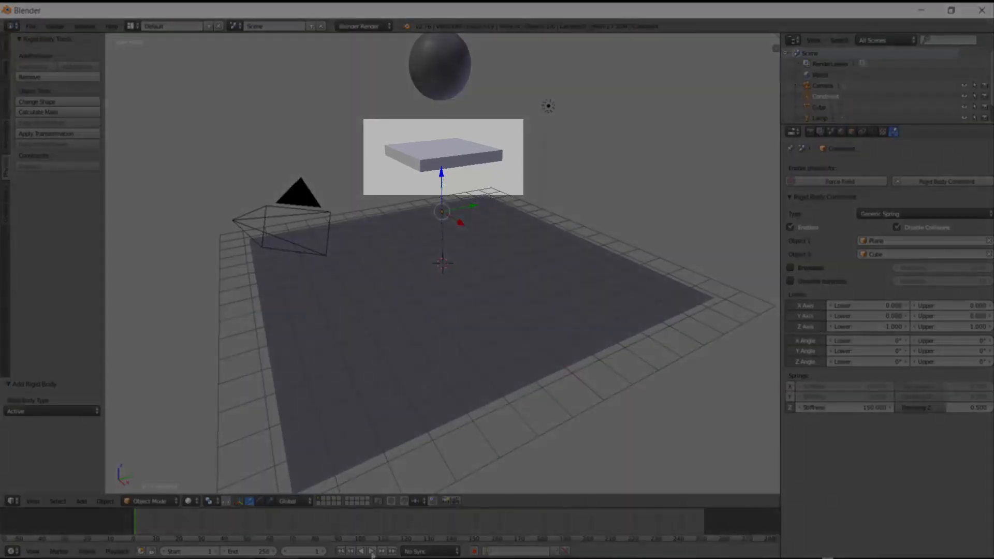
click(371, 552)
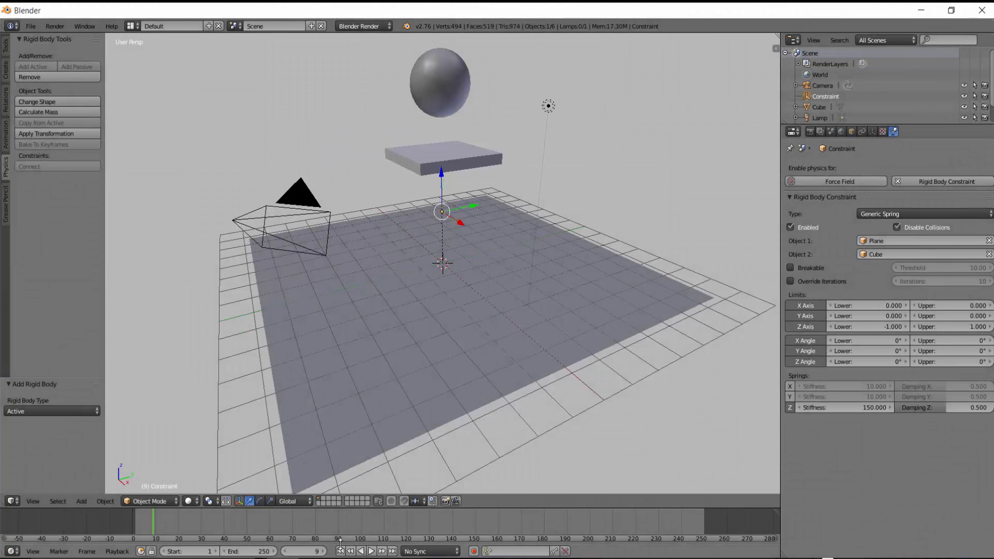
click(341, 552)
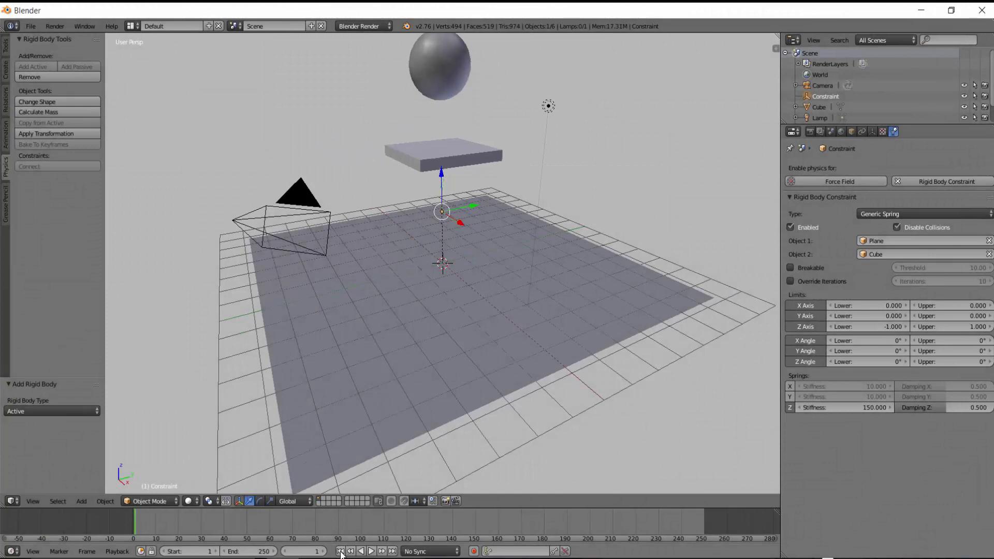
Select the slab and enable Deactivation and Start Deactivated in its rigid body dynamics.
right_click(479, 160)
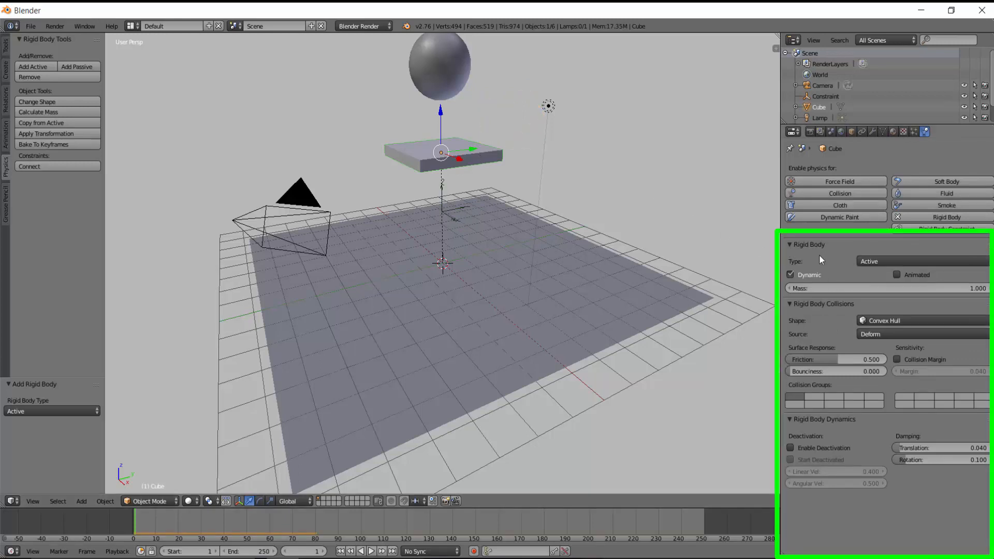
click(790, 449)
click(791, 460)
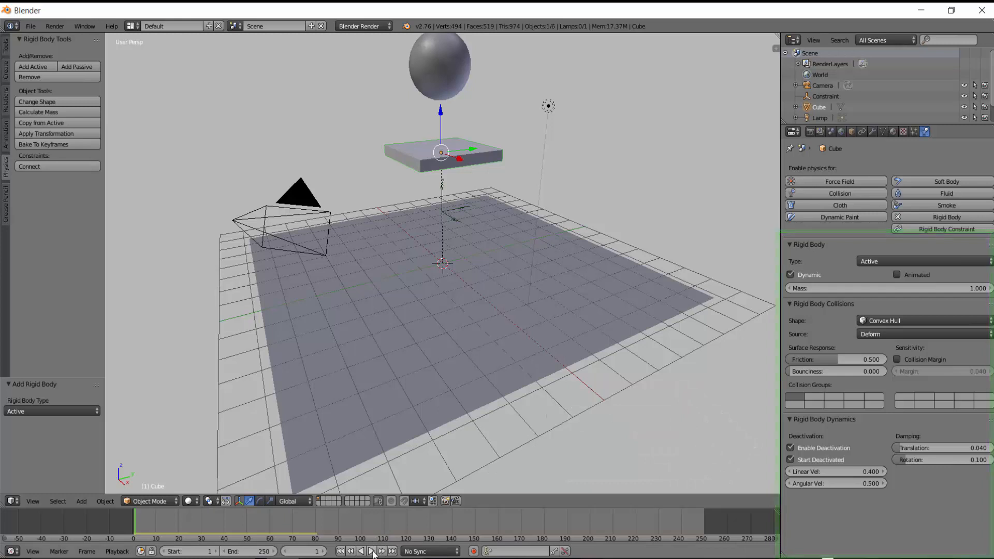
Play the simulation, stop and rewind it, then play again and cancel playback.
key(alt+a)
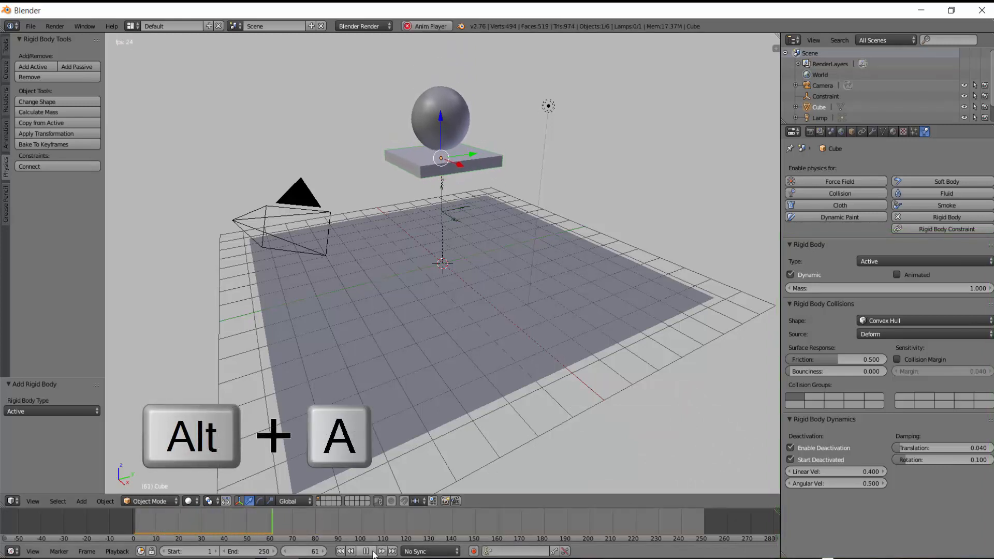
click(366, 552)
click(343, 552)
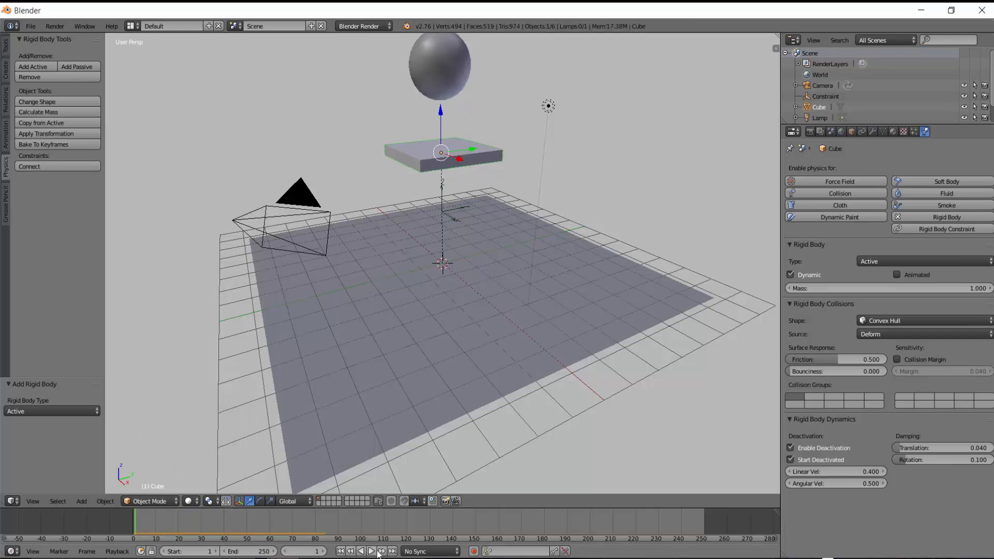
click(371, 551)
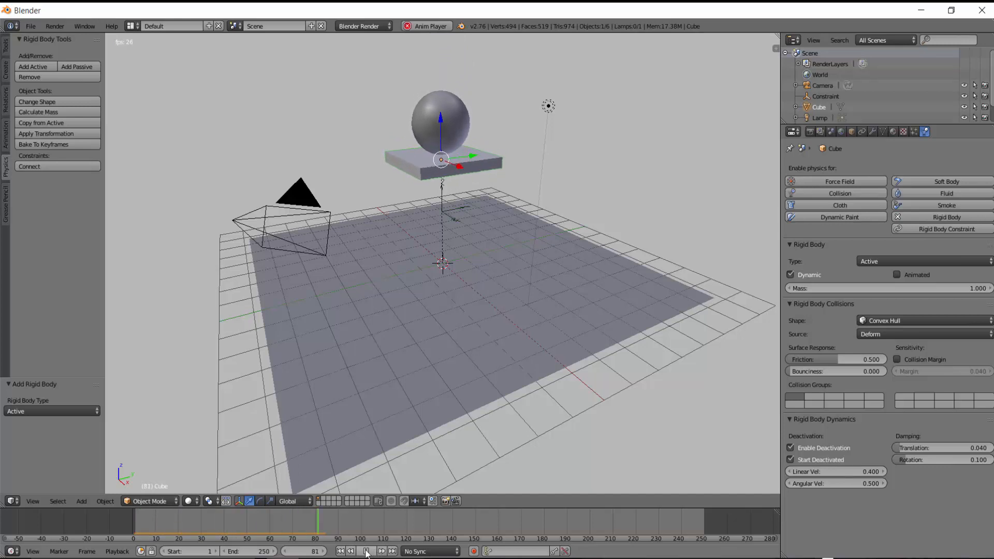
key(Escape)
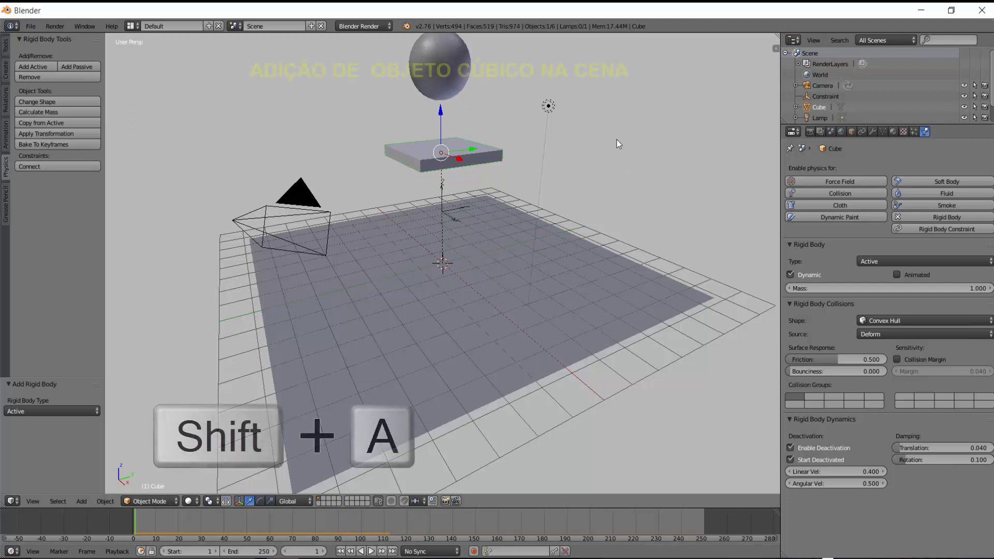
Add a cube and move it up along Z by about 0.955 units.
key(shift+a)
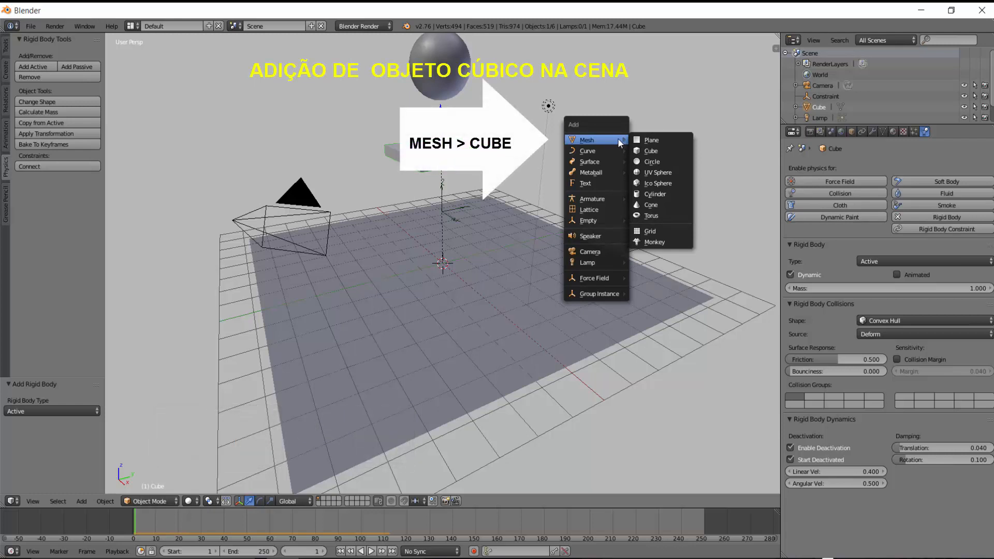
click(658, 150)
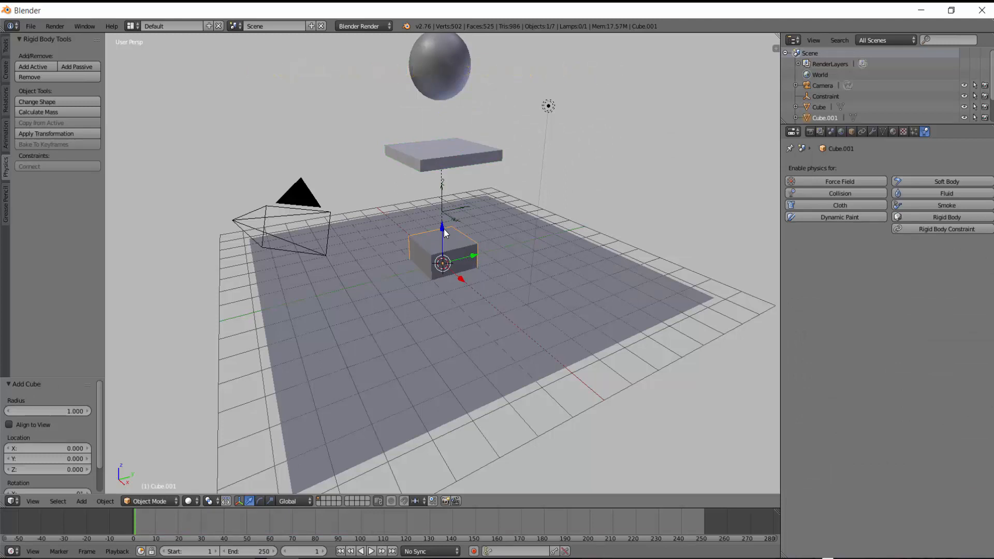
drag(443, 229, 455, 209)
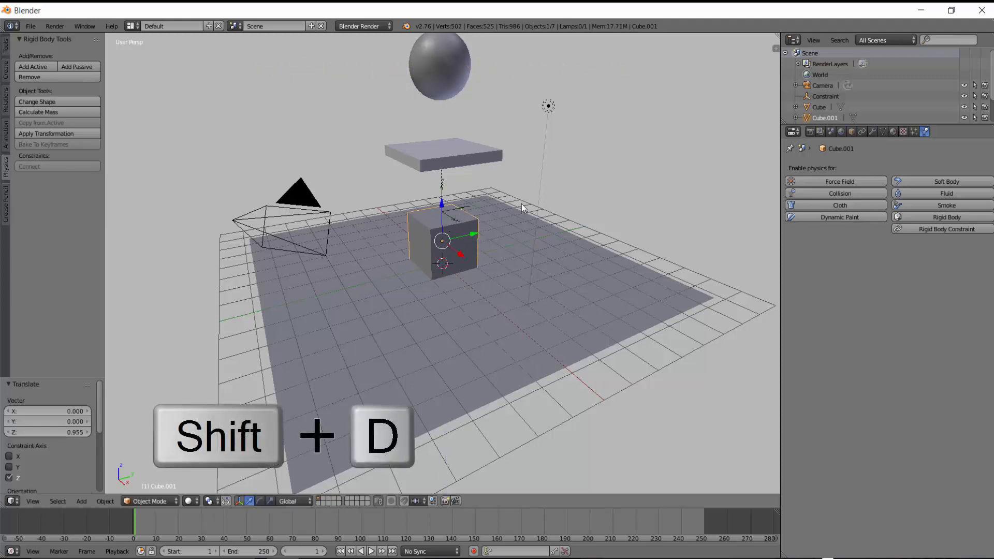
Duplicate the added cube and move the copy up along Z by about 1.962 units.
key(shift+d)
key(z)
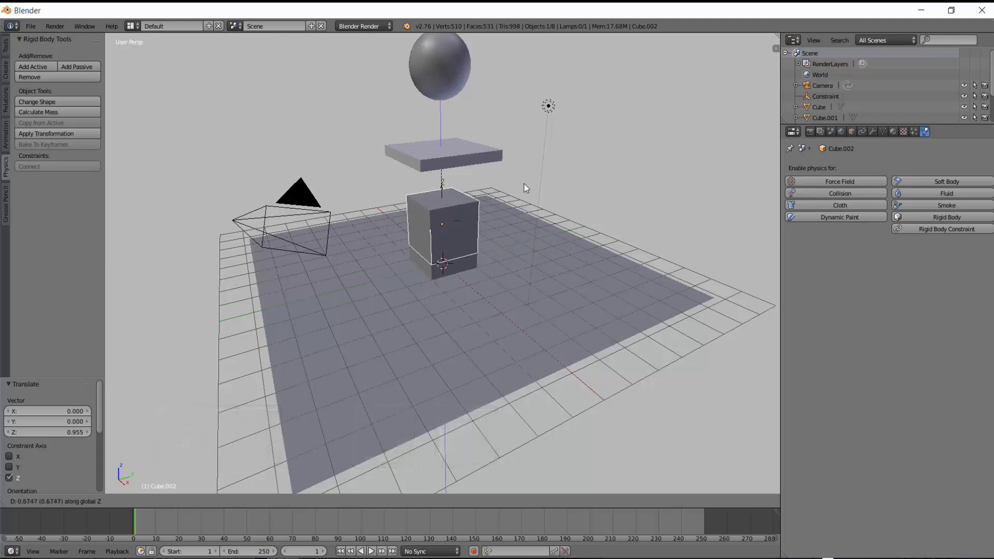
click(531, 153)
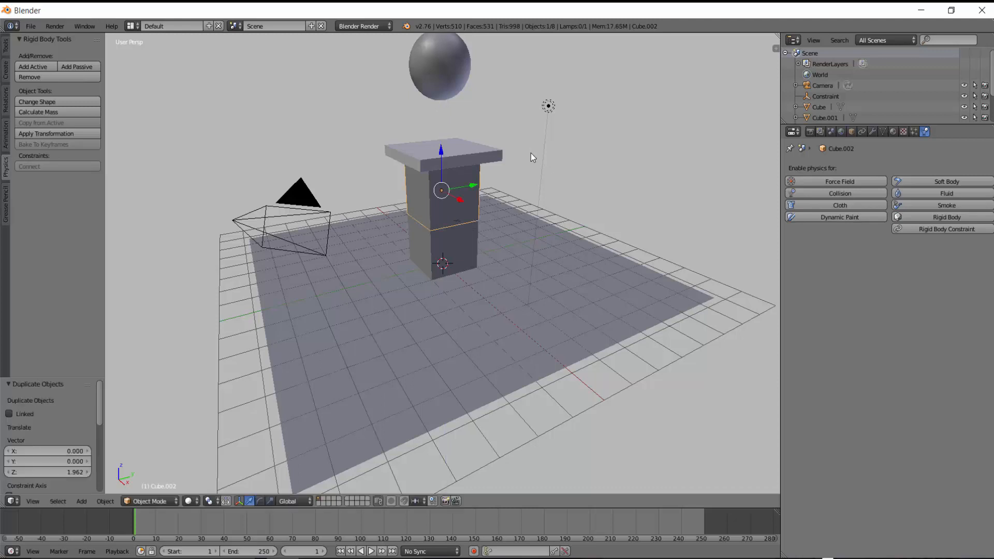
Scale the duplicate cube down to about 0.327, then stretch it along Z by about 3.289 into a thin post.
key(s)
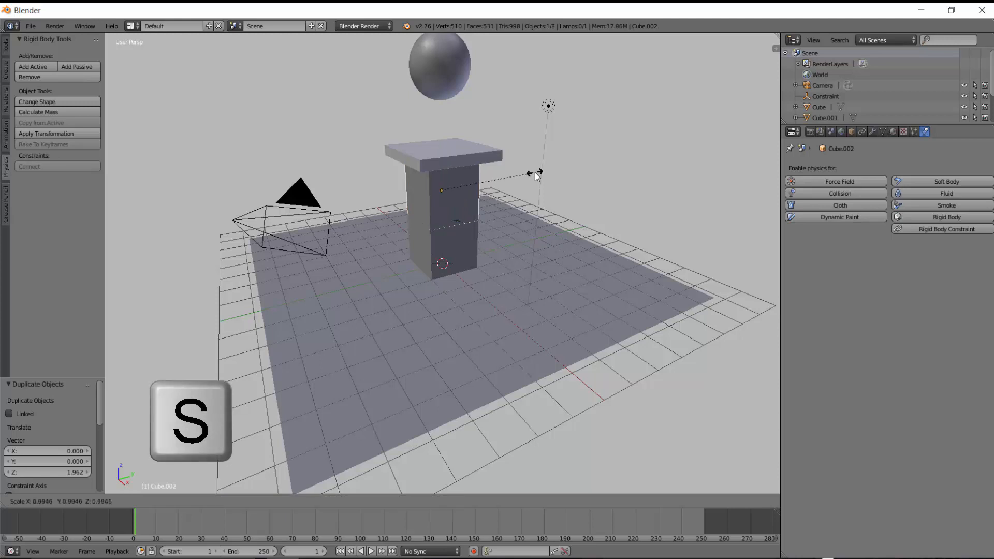
click(473, 189)
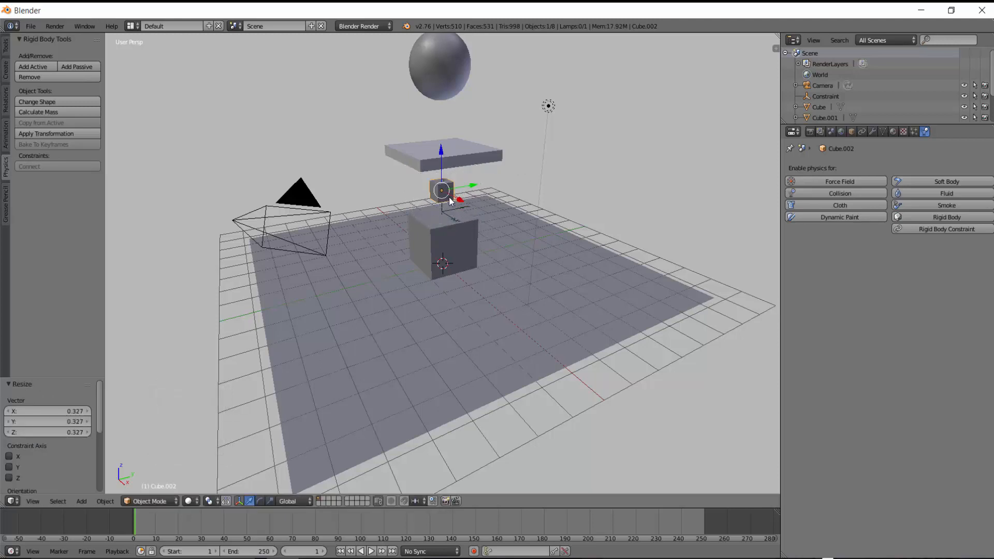
key(s)
key(z)
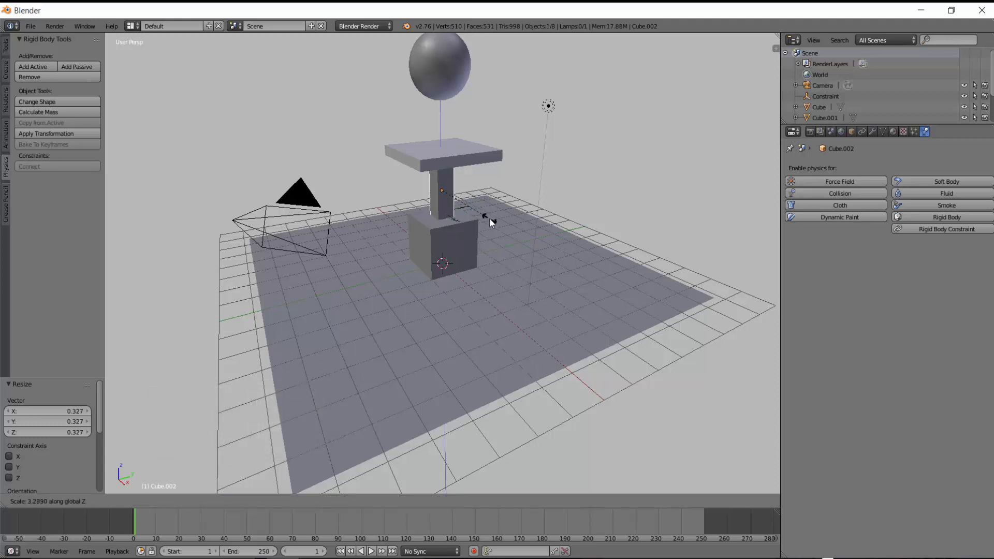
click(492, 223)
middle_drag(605, 269, 492, 244)
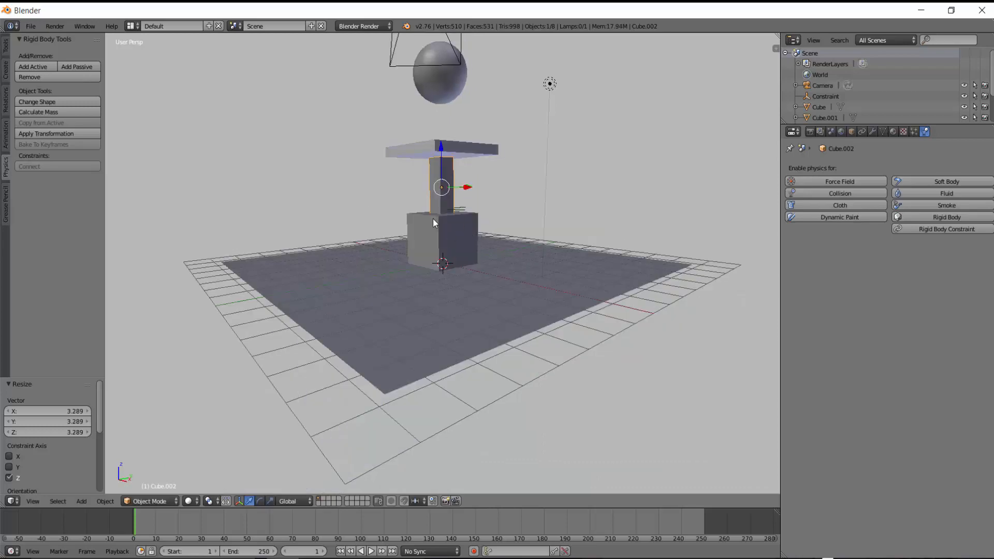
Select the post together with the slab as active and join them into one object.
right_click(459, 151)
middle_drag(603, 179, 505, 181)
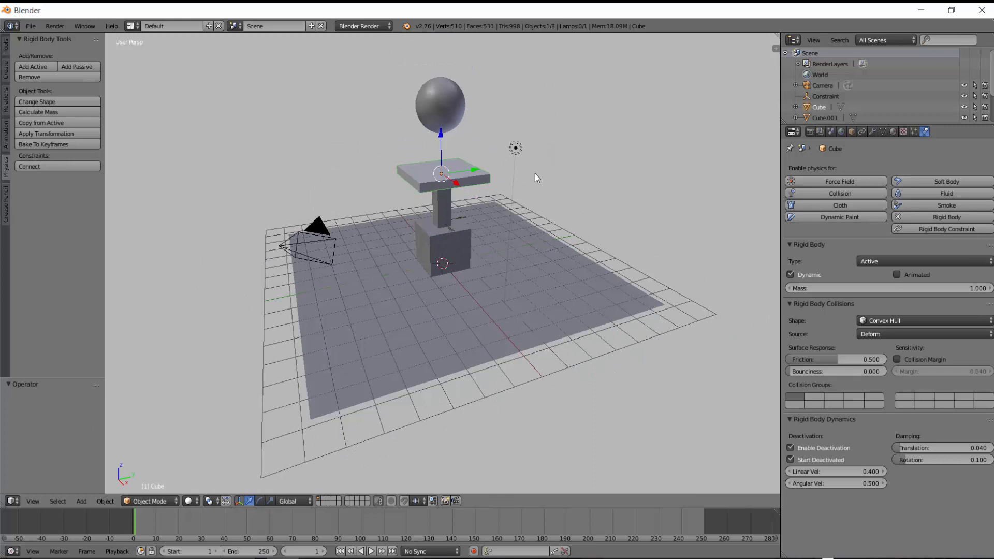
right_click(444, 207)
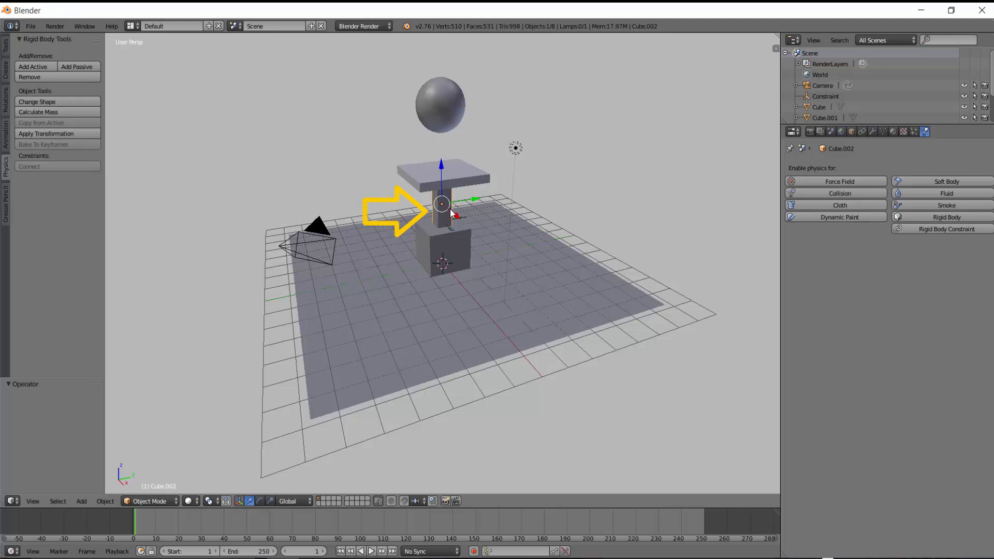
key(shift)
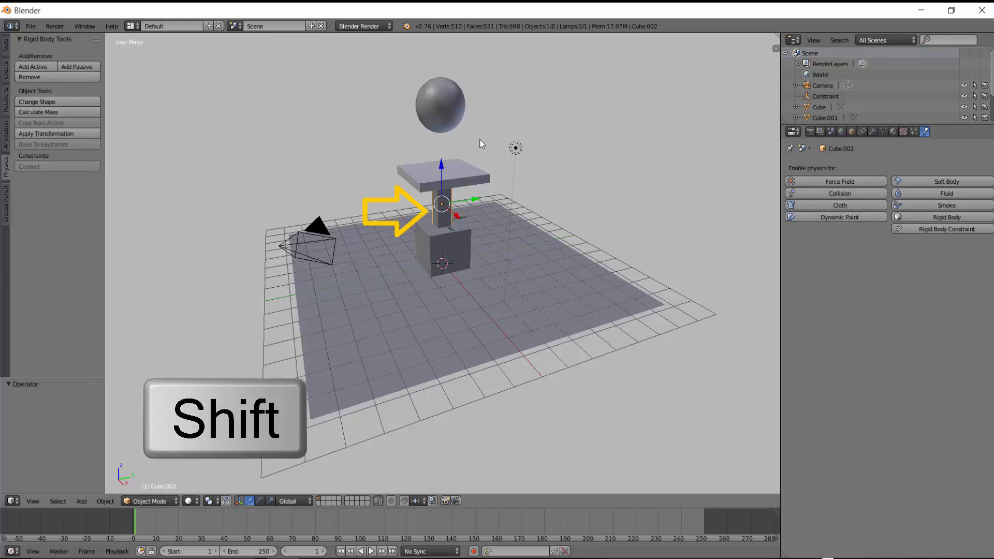
shift+click(472, 181)
scroll(498, 186, up, 3)
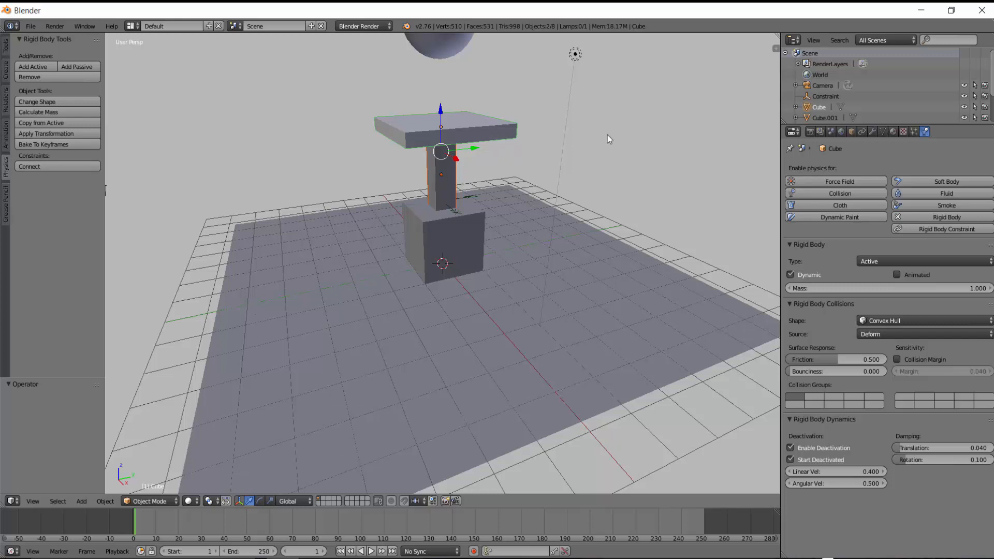
key(ctrl+j)
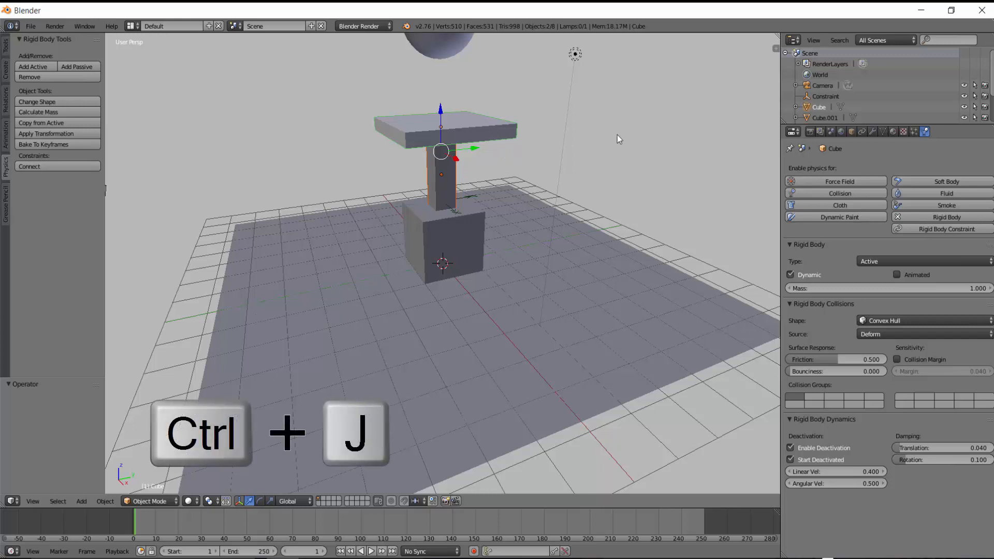
key(ctrl+j)
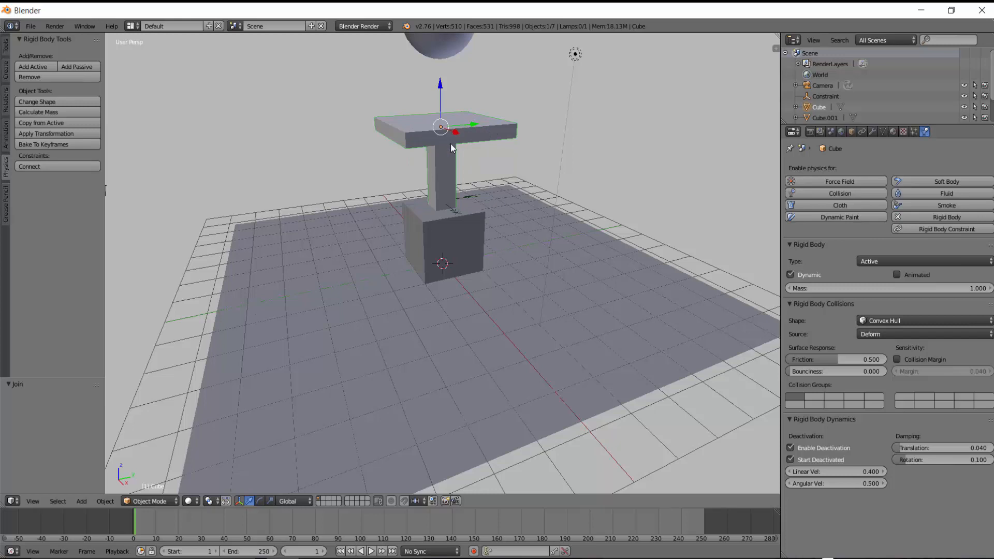
Play the simulation and stop playback.
scroll(436, 162, down, 5)
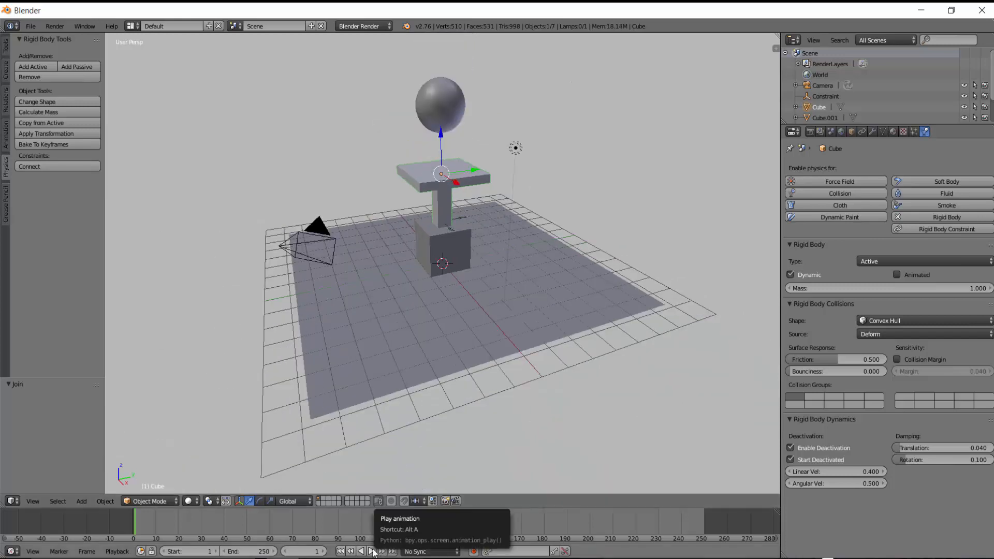
key(alt+a)
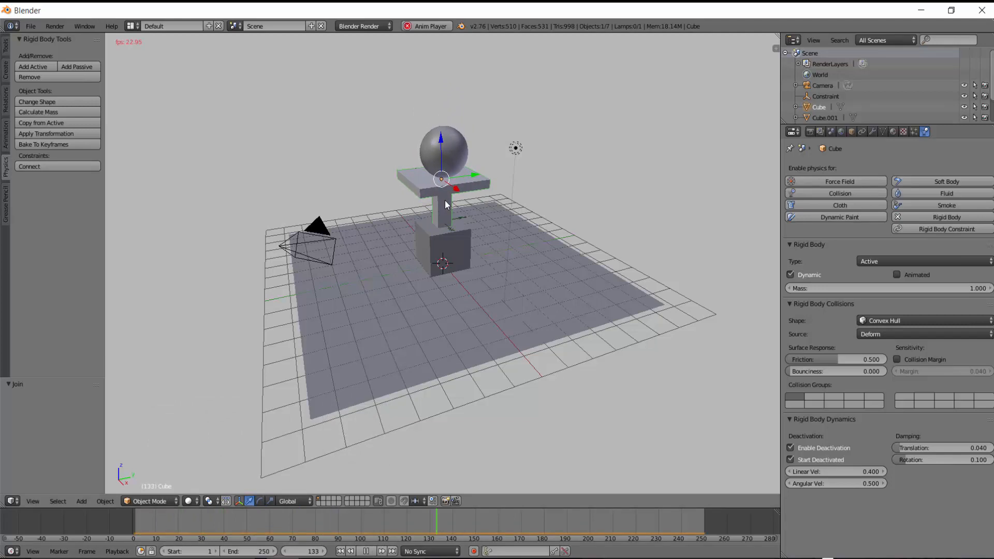
key(alt+a)
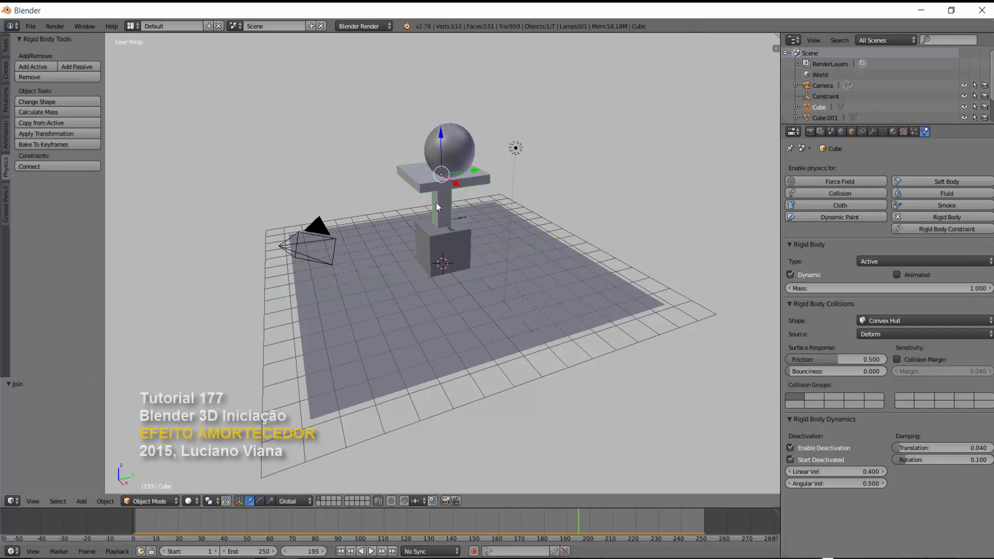